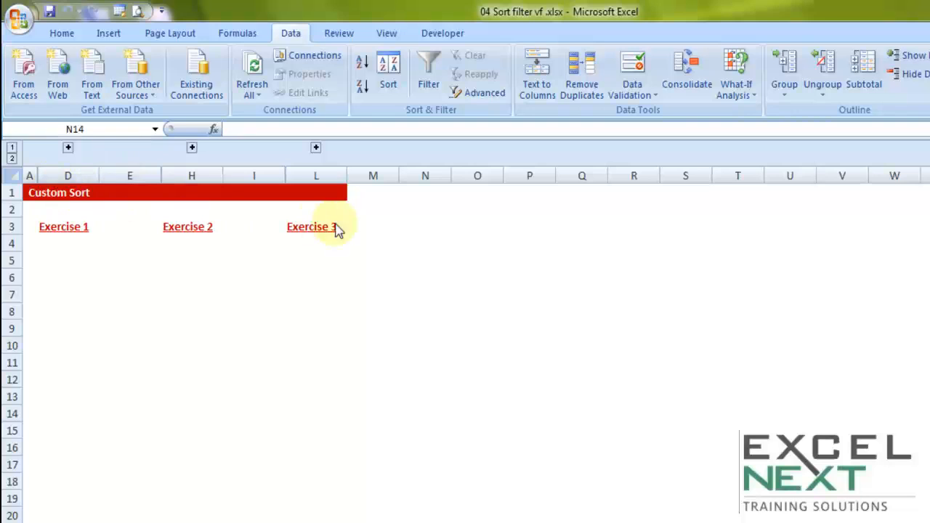
# Step: Expand the collapsed columns for Exercise 1 and look through the Month and Amt. $ table
pyautogui.click(67, 148)
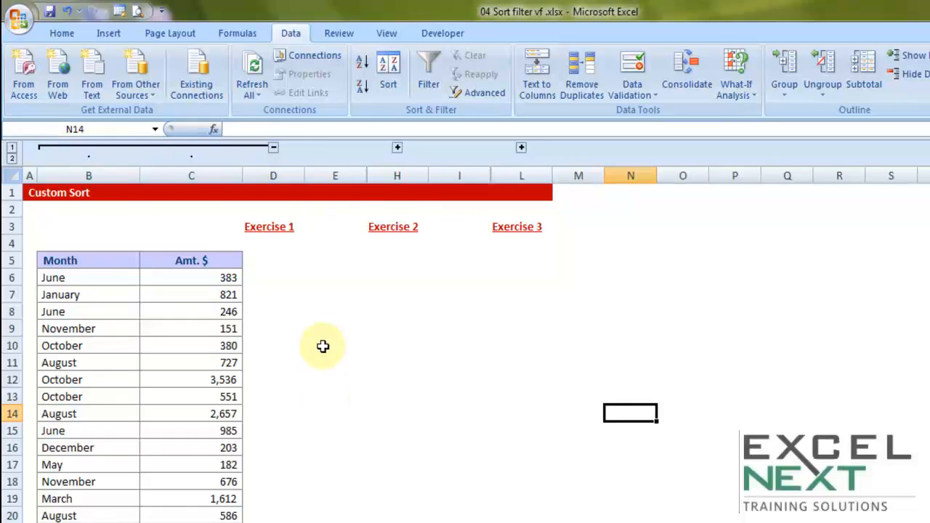
pyautogui.scroll(-1, 323, 347)
pyautogui.moveTo(78, 209); pyautogui.dragTo(209, 512)
pyautogui.scroll(-3, 208, 490)
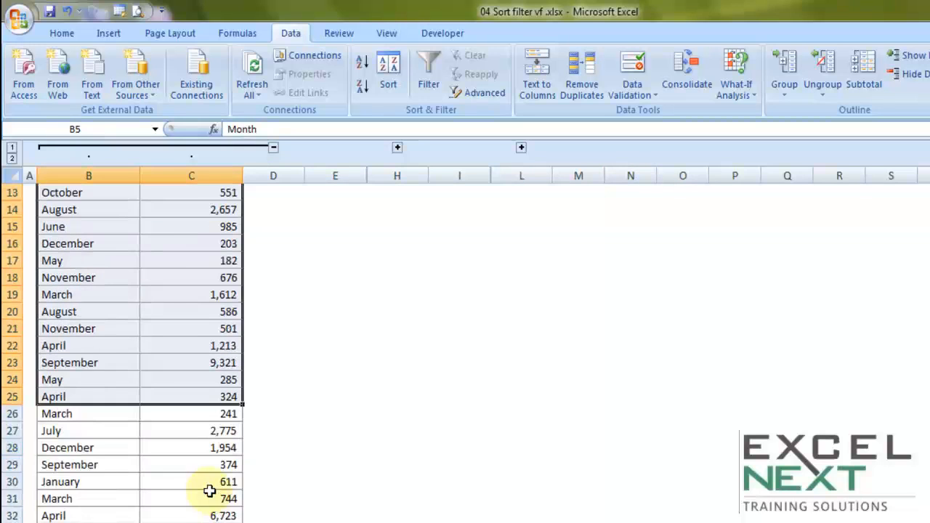
pyautogui.scroll(4, 209, 492)
pyautogui.click(213, 414)
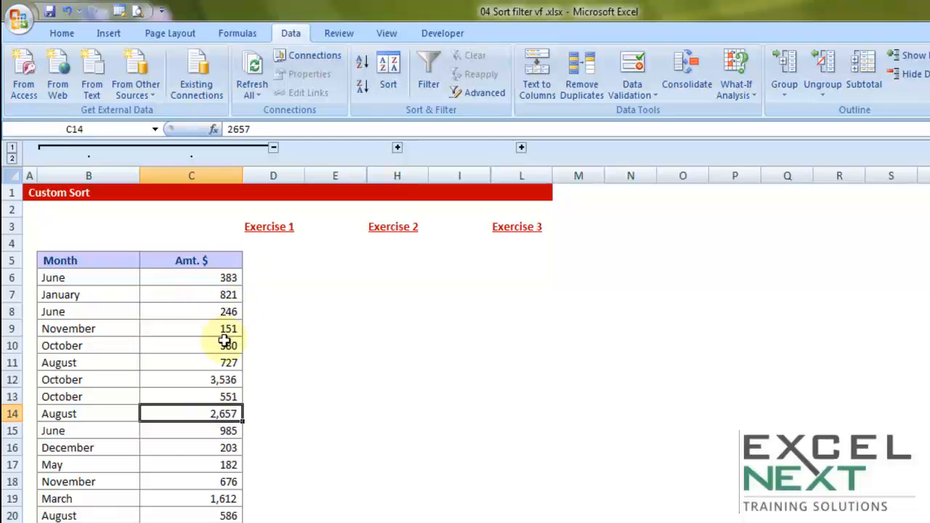
pyautogui.scroll(-4, 228, 465)
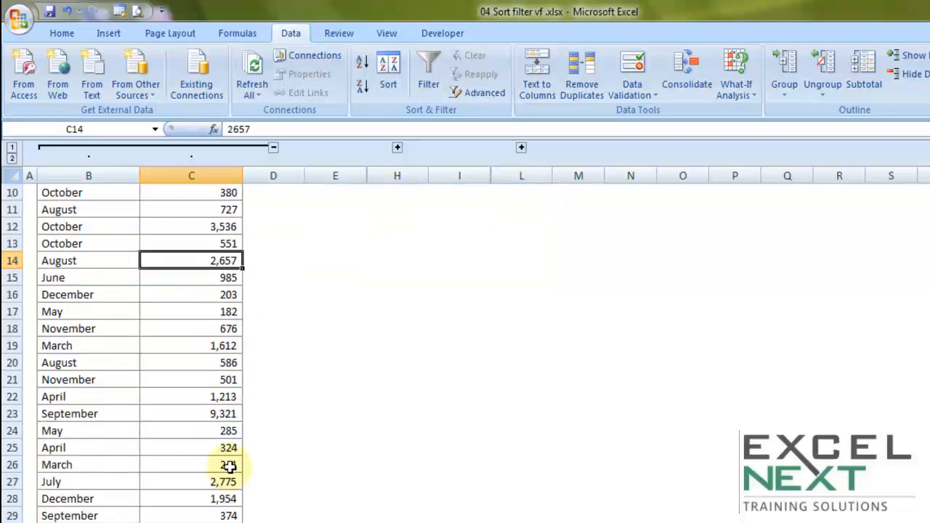
pyautogui.scroll(3, 228, 436)
pyautogui.scroll(1, 224, 393)
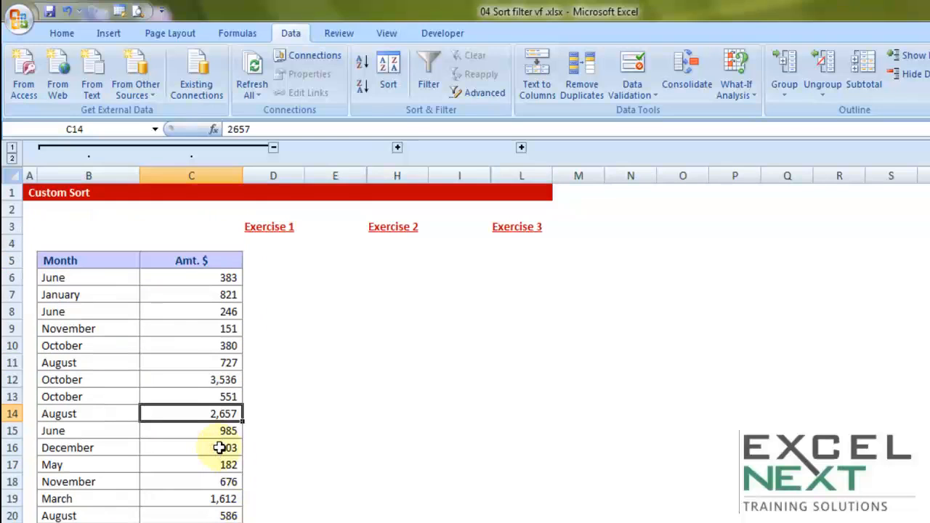
# Step: Sort the whole Exercise 1 table by the Amt. $ values from Largest to Smallest and review the reordered rows
pyautogui.click(110, 347)
pyautogui.click(160, 401)
pyautogui.click(179, 331)
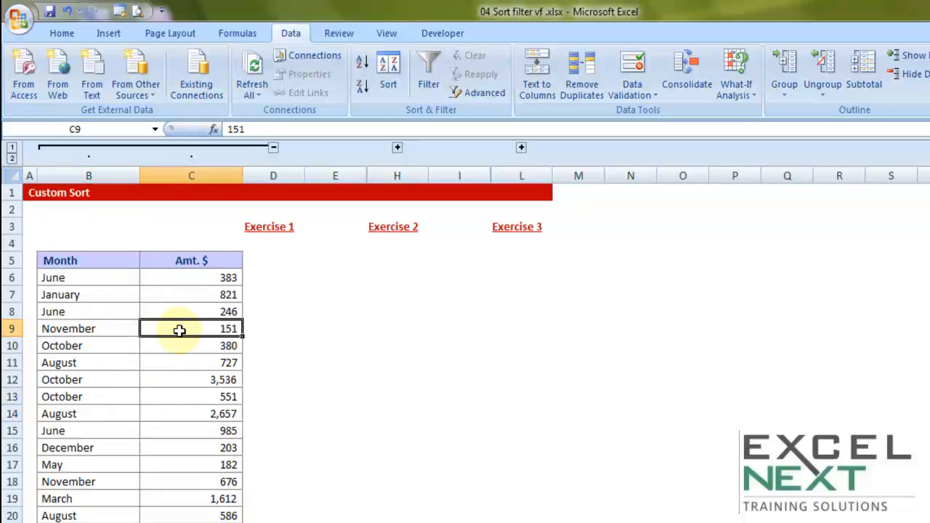
pyautogui.hotkey('ctrl', 'a')
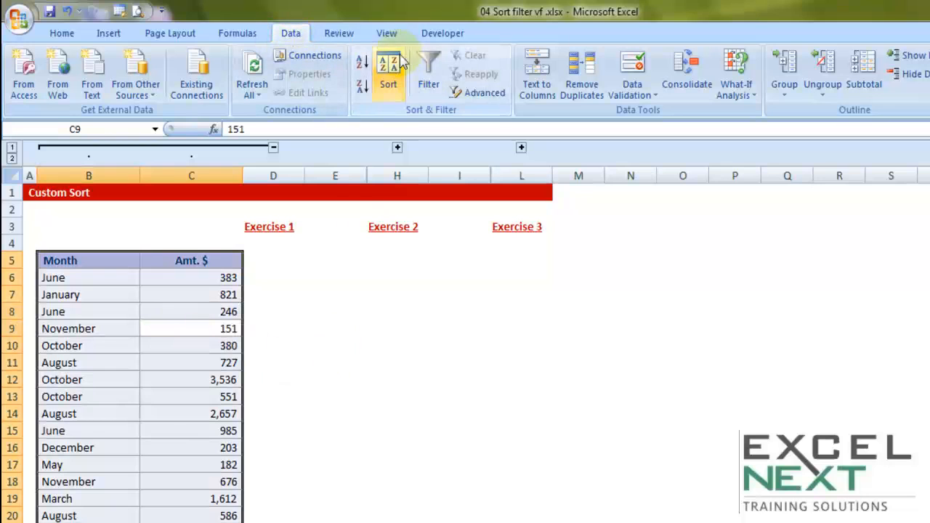
pyautogui.click(391, 80)
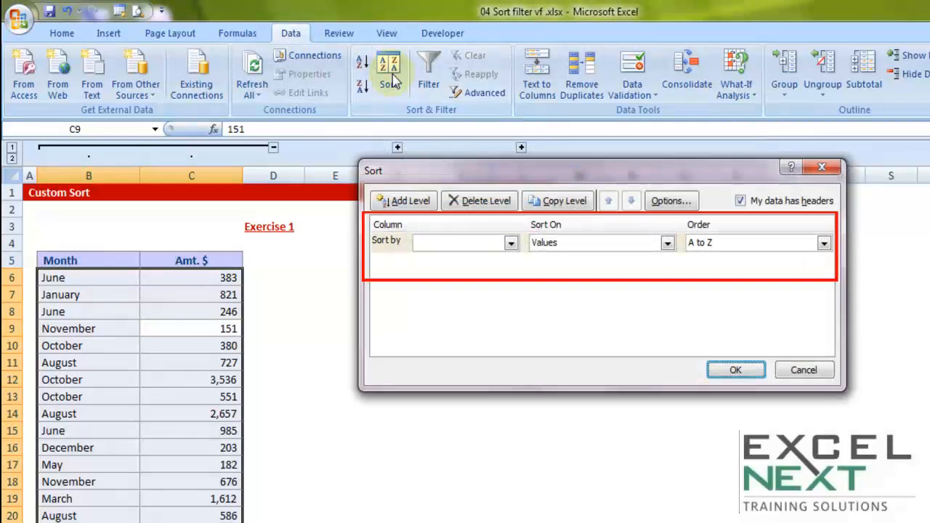
pyautogui.click(509, 244)
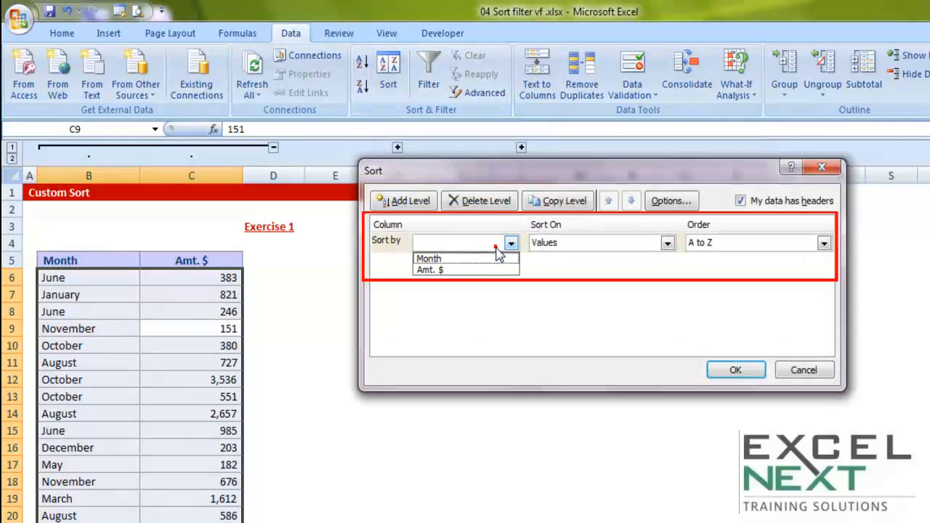
pyautogui.click(436, 270)
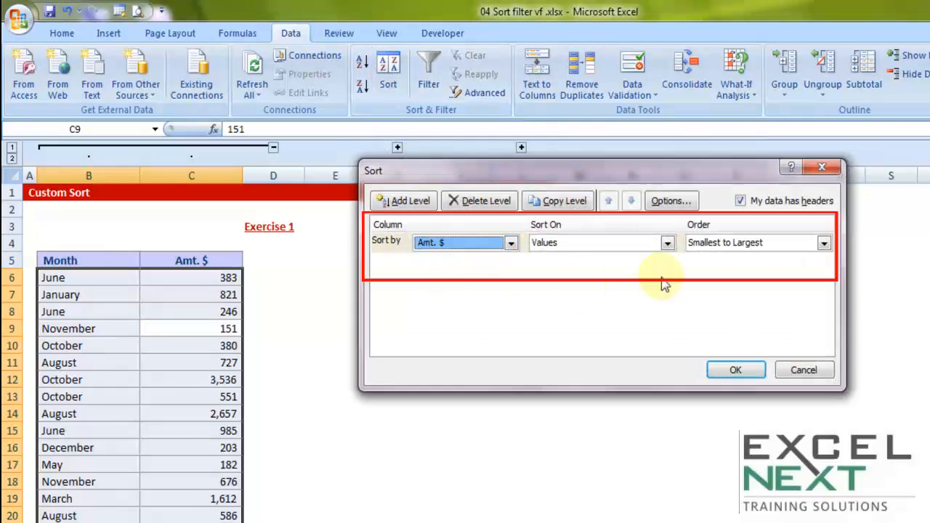
pyautogui.click(749, 247)
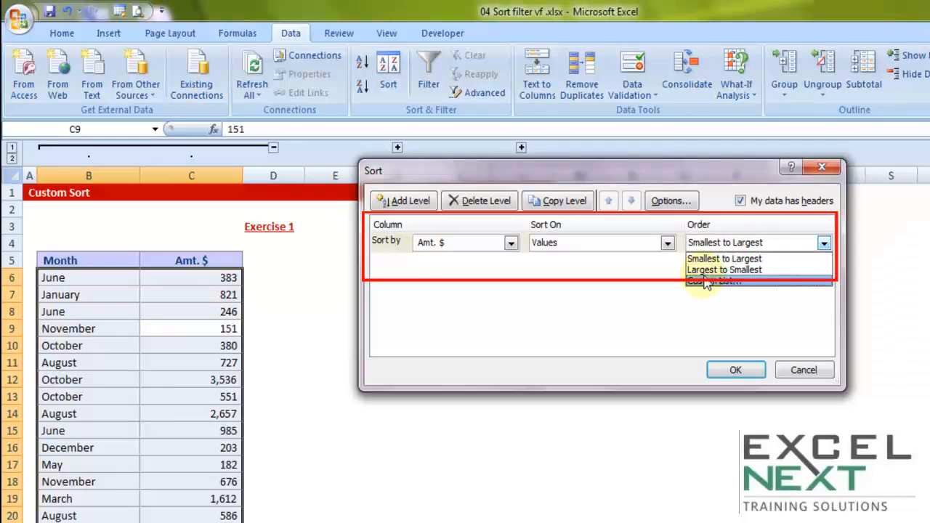
pyautogui.click(705, 271)
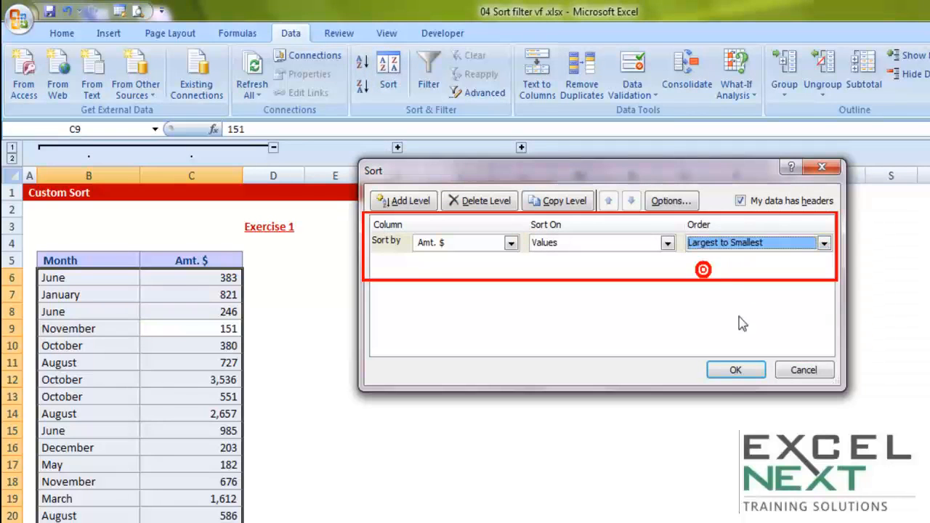
pyautogui.click(748, 373)
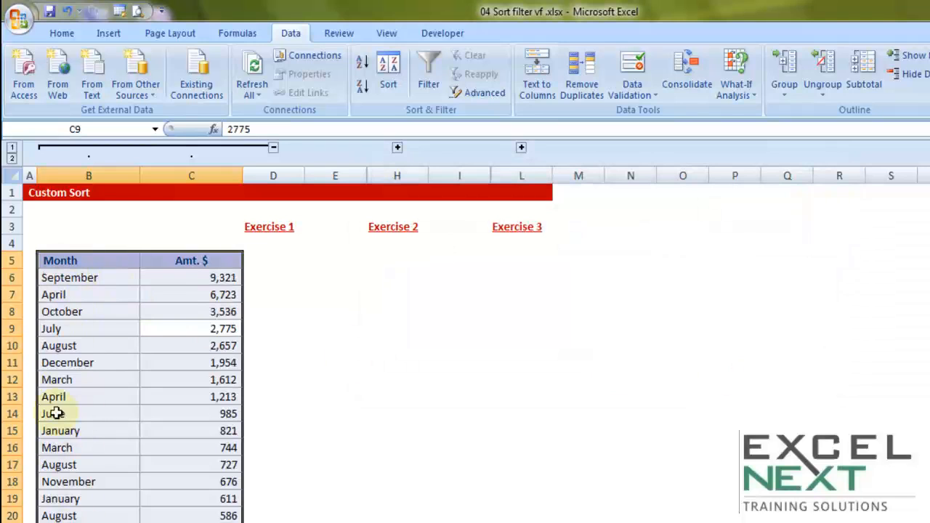
pyautogui.scroll(-3, 226, 489)
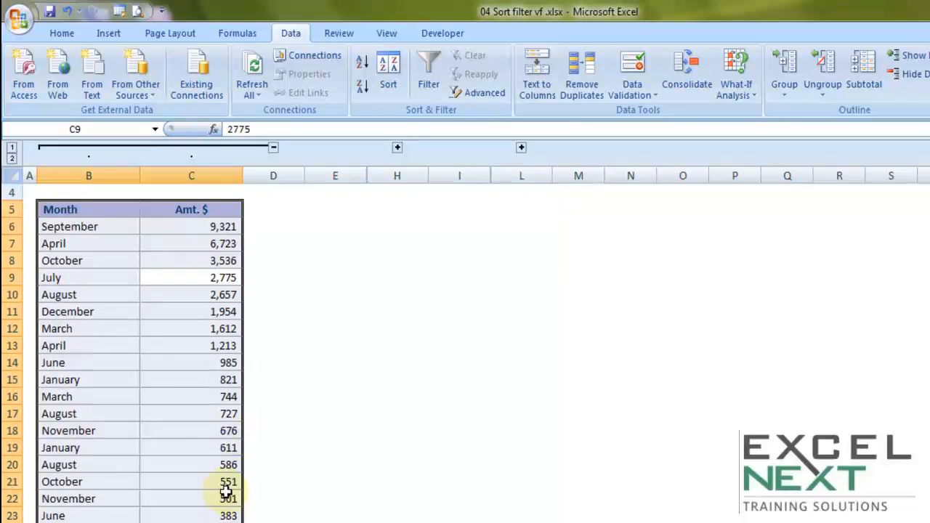
pyautogui.scroll(1, 226, 488)
pyautogui.scroll(2, 226, 489)
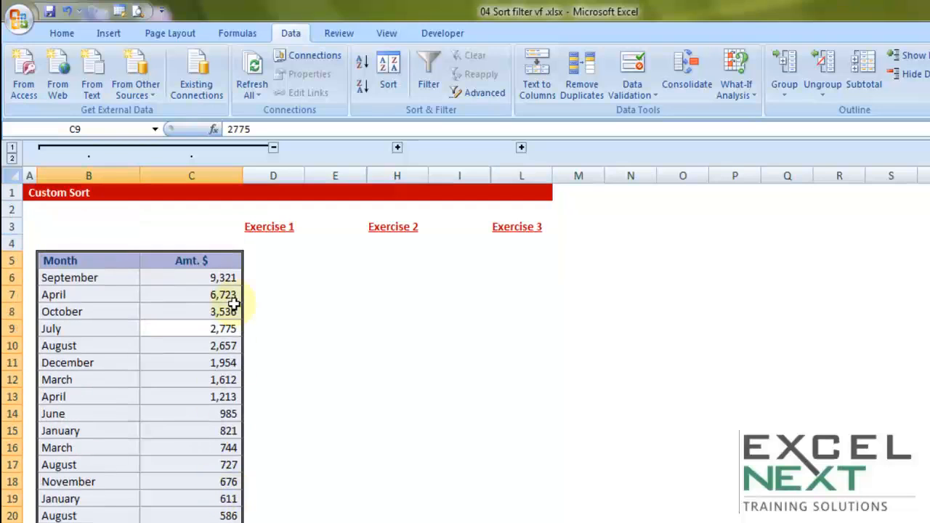
pyautogui.scroll(-1, 228, 427)
pyautogui.scroll(1, 227, 428)
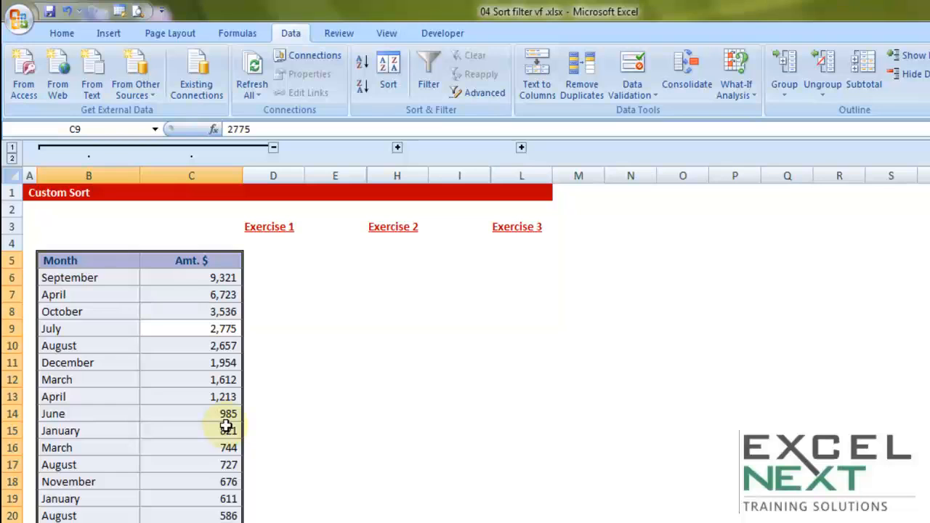
pyautogui.click(152, 332)
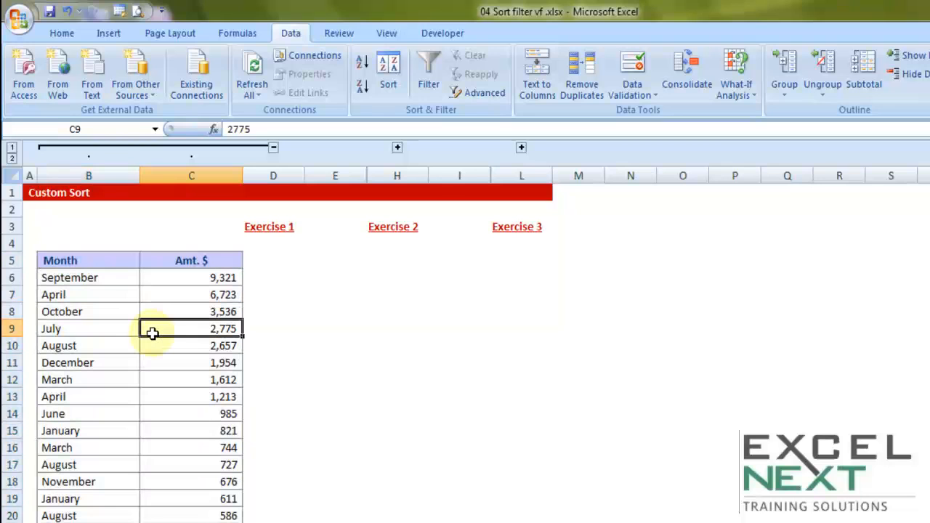
pyautogui.hotkey('ctrl', 'a')
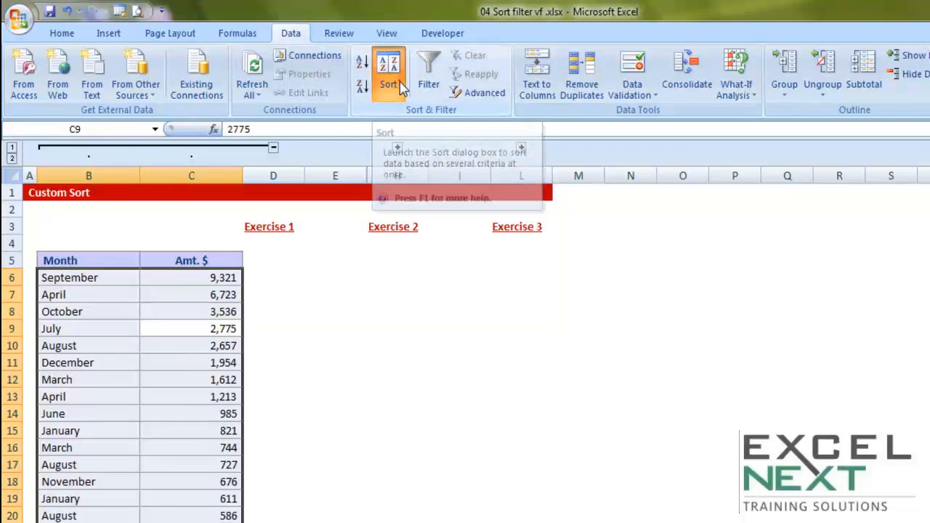
pyautogui.click(389, 79)
pyautogui.click(475, 247)
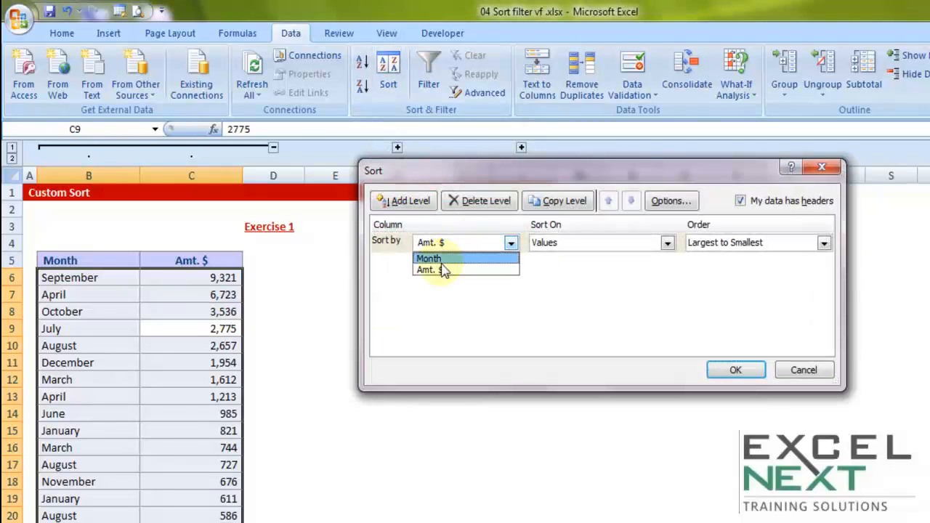
pyautogui.click(804, 370)
pyautogui.click(804, 370)
pyautogui.click(201, 297)
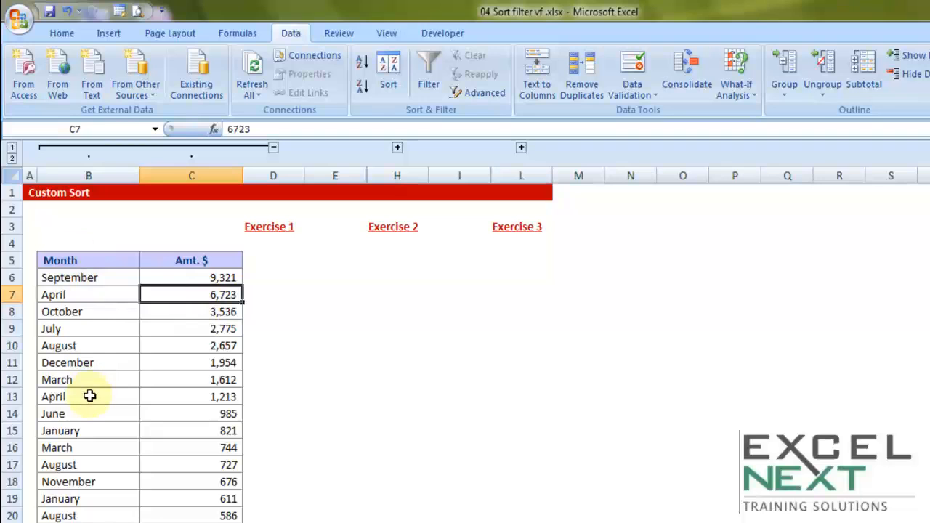
# Step: Sort the whole Exercise 1 table by the Month column in A to Z order
pyautogui.click(106, 307)
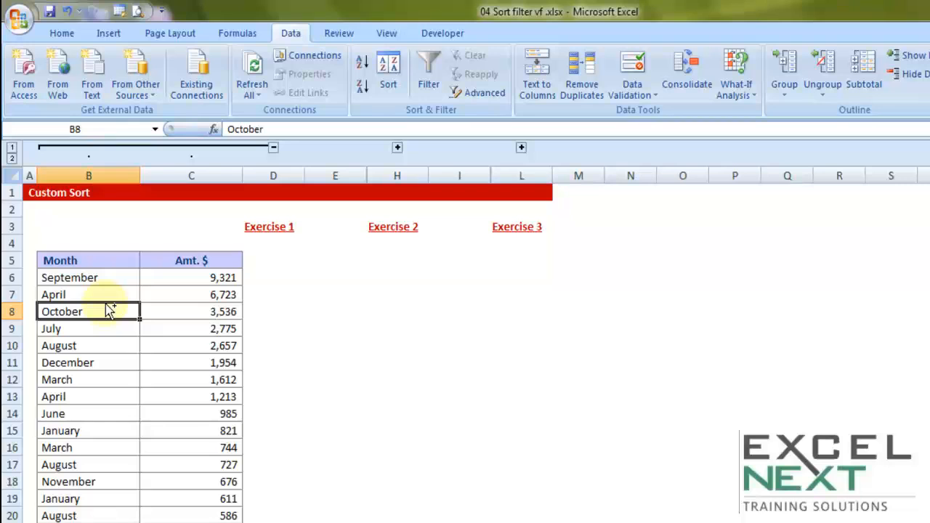
pyautogui.hotkey('ctrl', 'a')
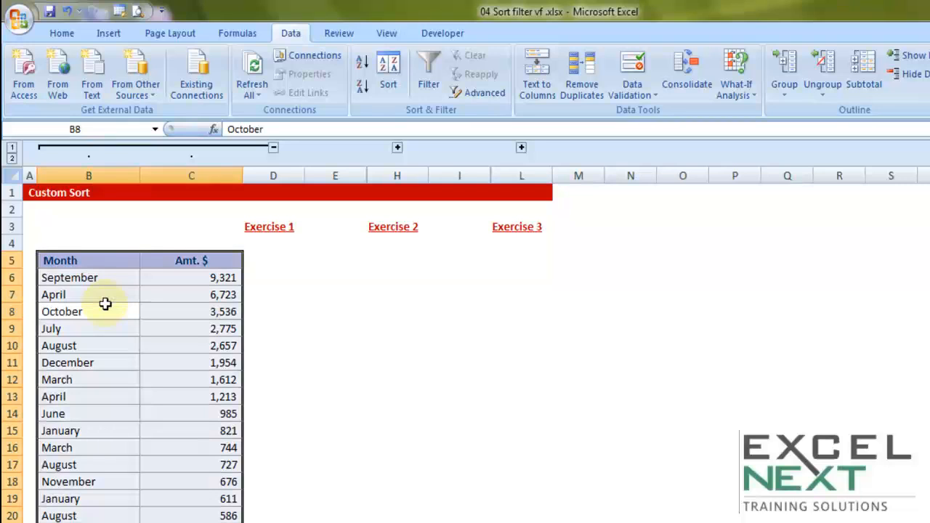
pyautogui.click(388, 86)
pyautogui.click(462, 245)
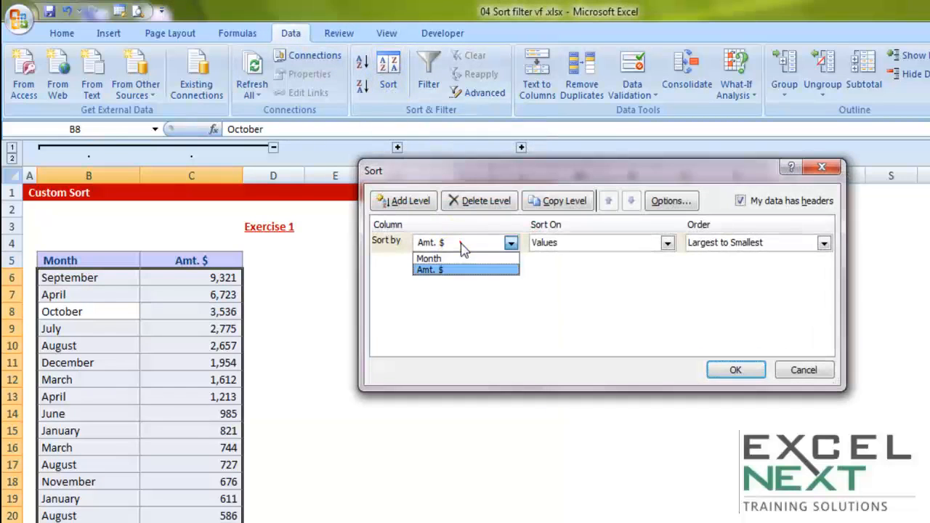
pyautogui.click(436, 259)
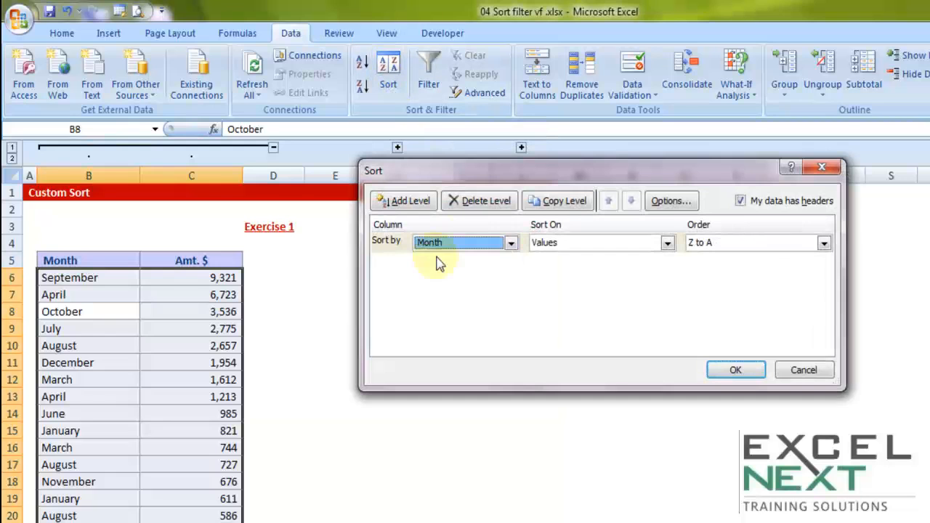
pyautogui.click(727, 244)
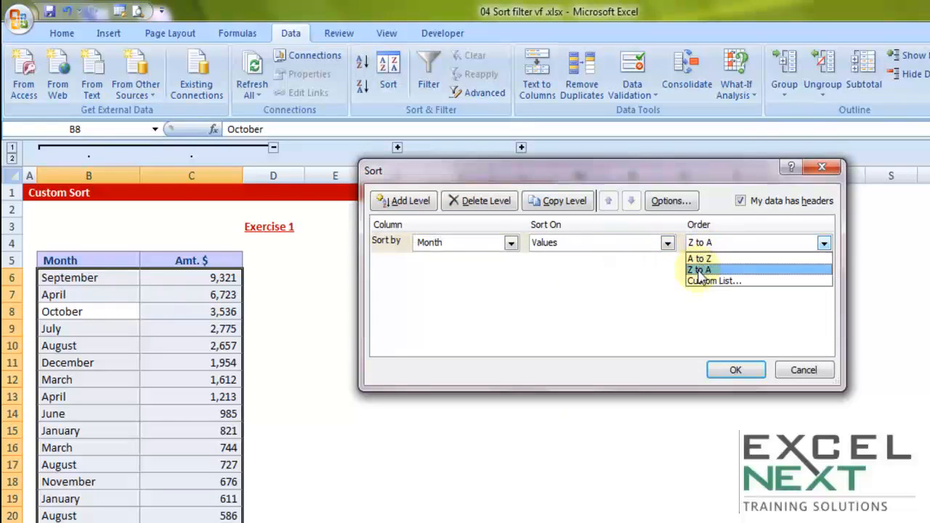
pyautogui.click(702, 260)
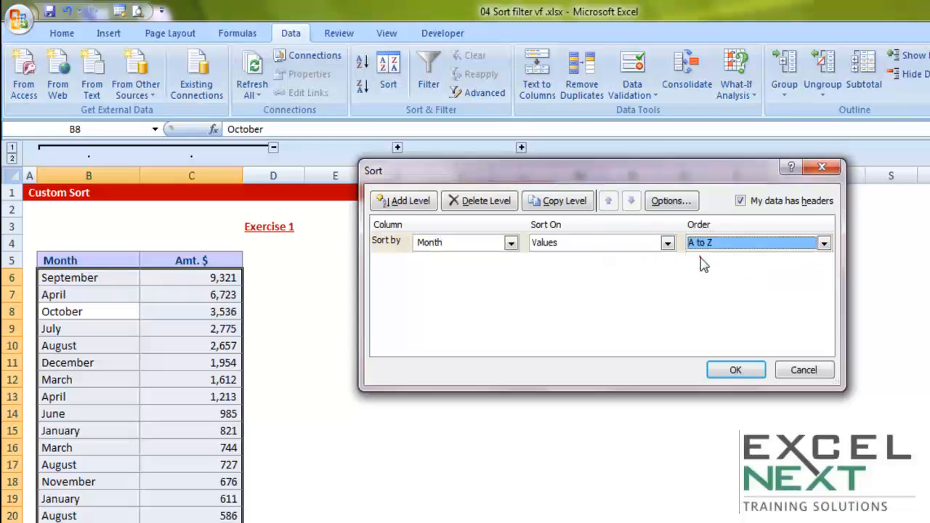
pyautogui.click(735, 371)
pyautogui.moveTo(52, 276); pyautogui.dragTo(65, 414)
# Step: Sort the whole Exercise 1 table by the Month column in Z to A order
pyautogui.click(98, 349)
pyautogui.hotkey('ctrl', 'a')
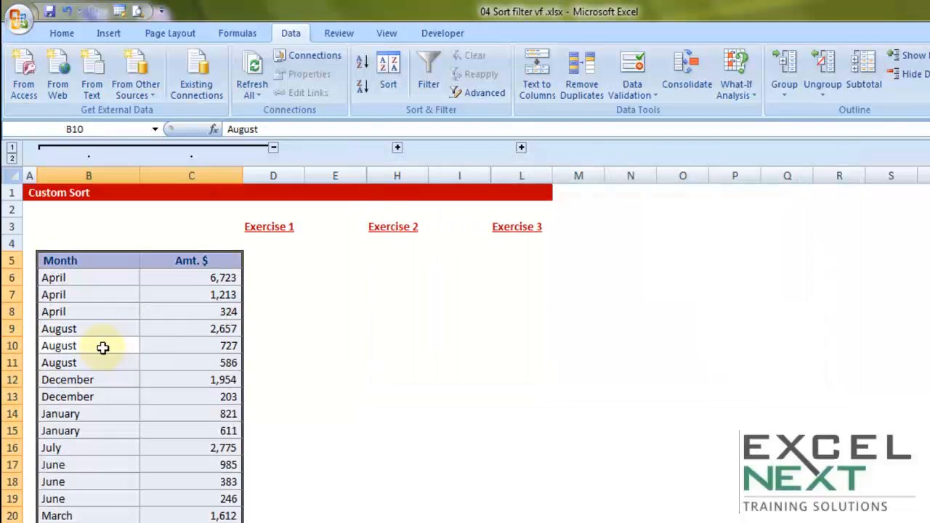
pyautogui.click(389, 86)
pyautogui.click(737, 245)
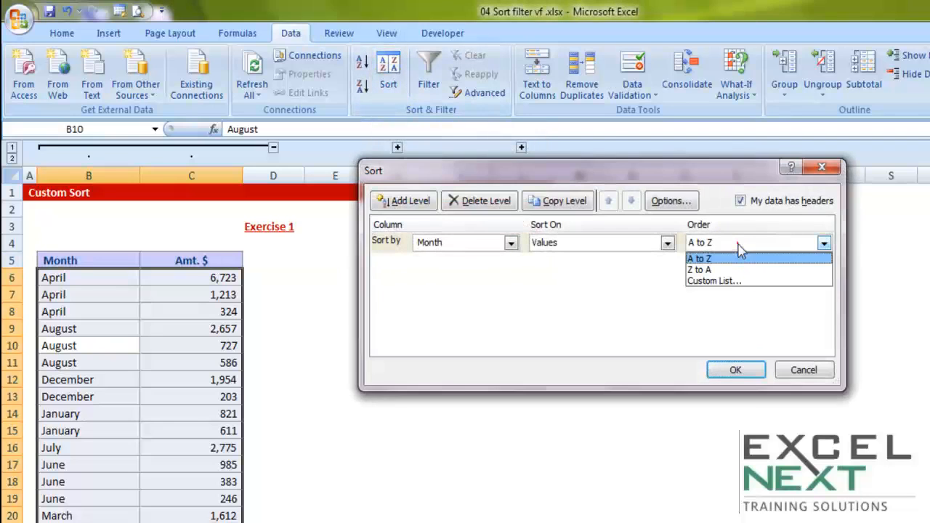
pyautogui.click(711, 270)
pyautogui.click(734, 369)
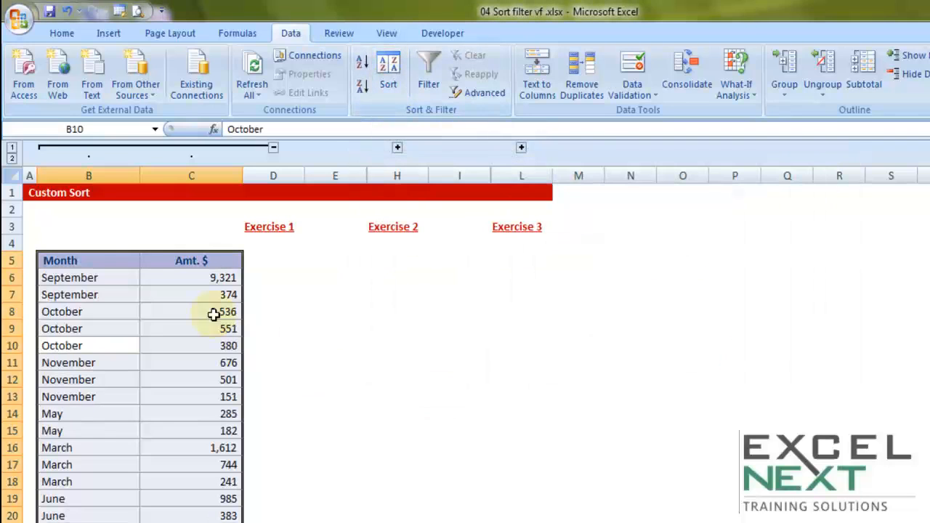
# Step: Sort the whole Exercise 1 table by Month in the built-in custom list order January, February, March, April
pyautogui.click(123, 329)
pyautogui.hotkey('ctrl', 'a')
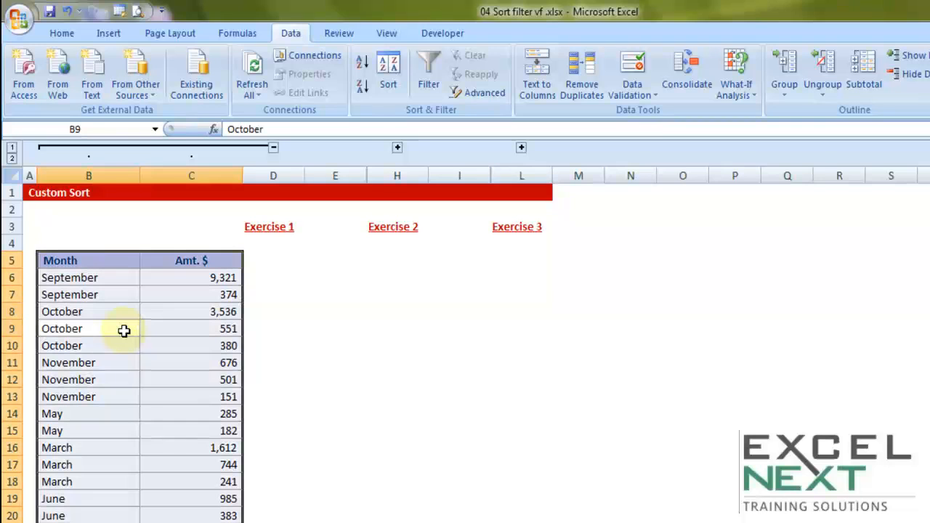
pyautogui.click(387, 85)
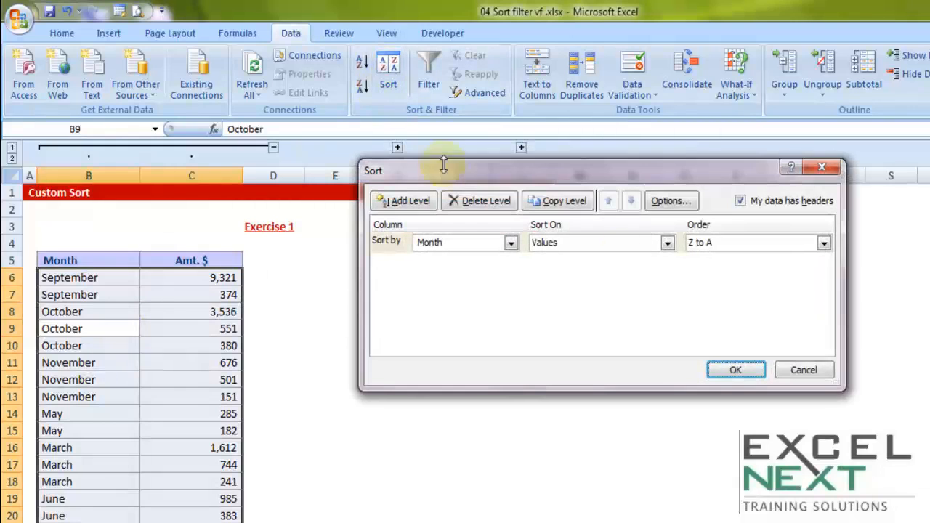
pyautogui.click(727, 245)
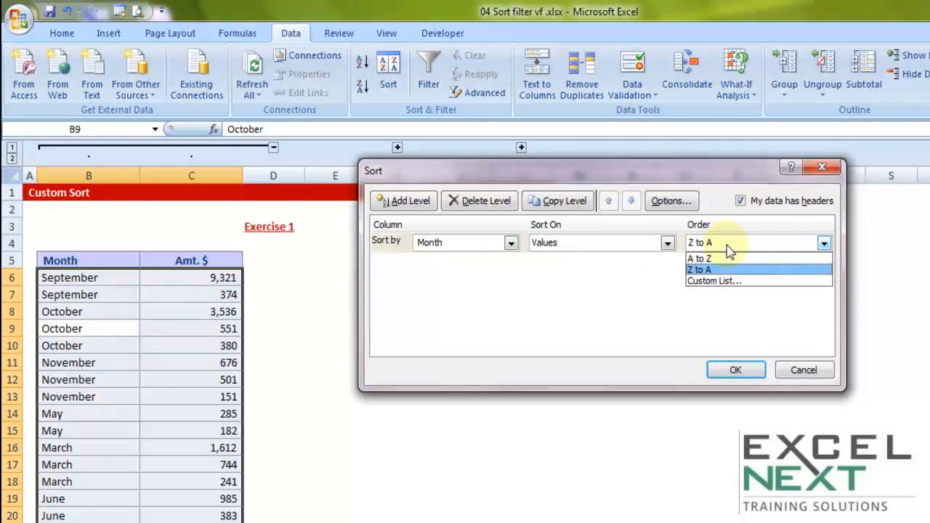
pyautogui.click(710, 282)
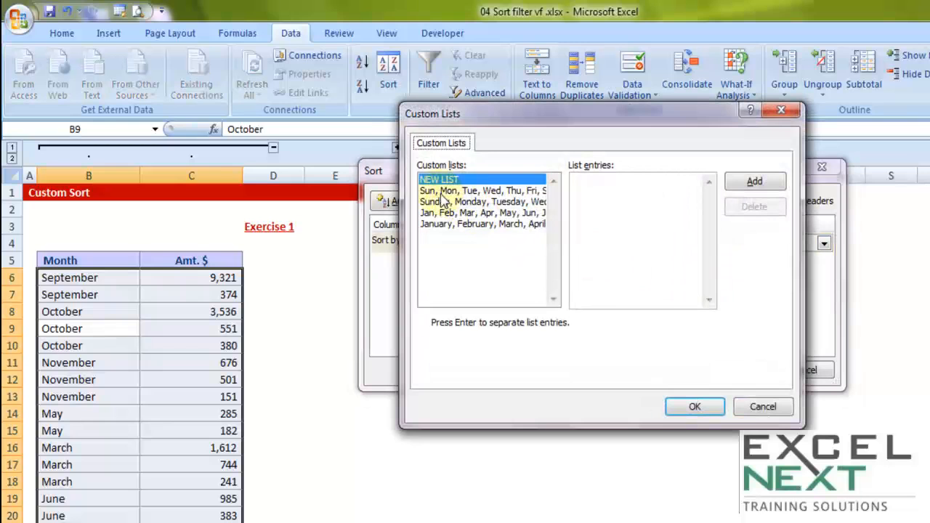
pyautogui.click(439, 191)
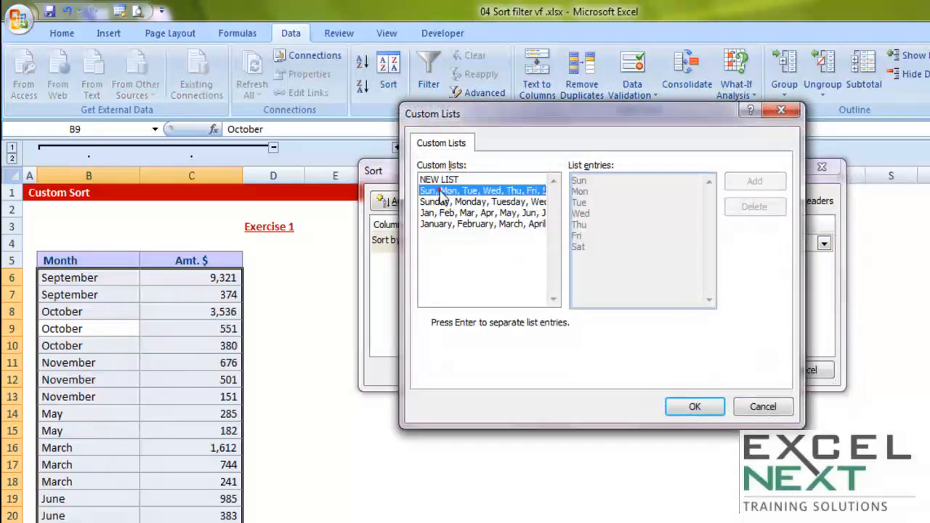
pyautogui.click(438, 203)
pyautogui.click(435, 192)
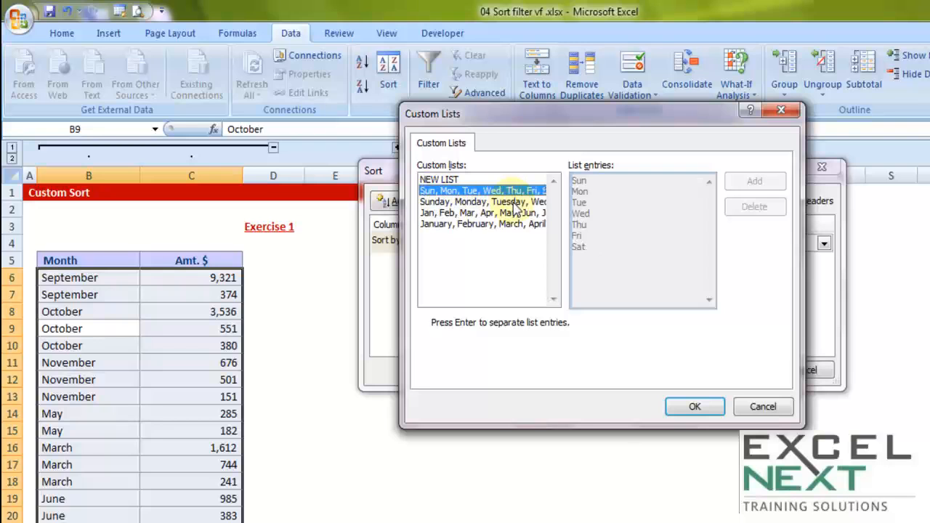
pyautogui.click(440, 212)
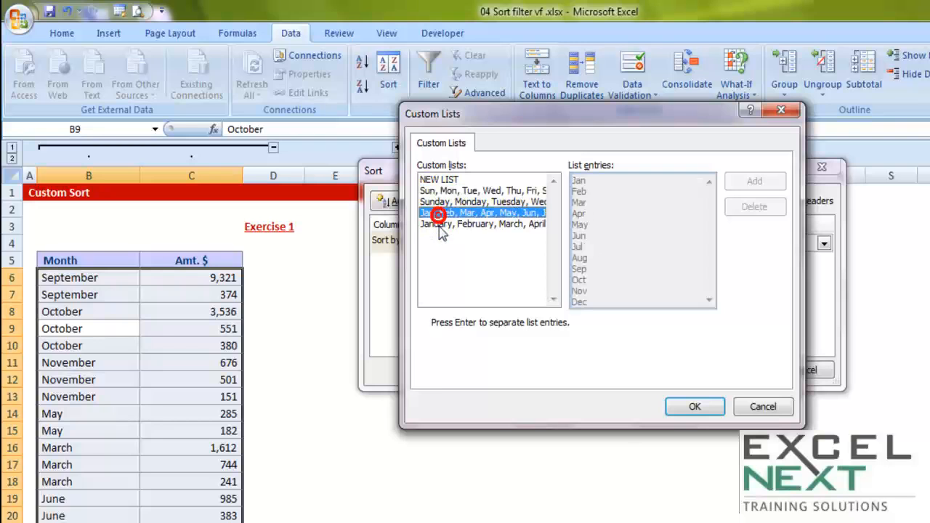
pyautogui.click(434, 225)
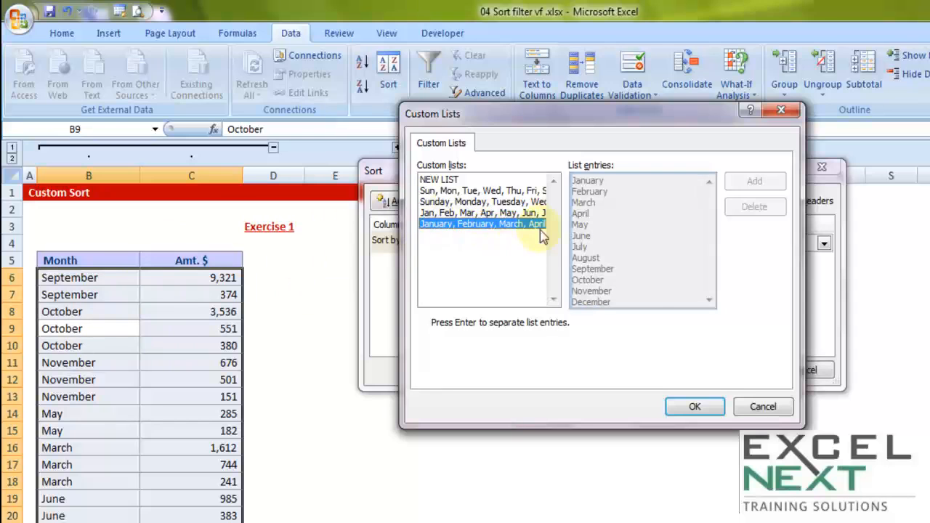
pyautogui.click(705, 407)
pyautogui.click(734, 372)
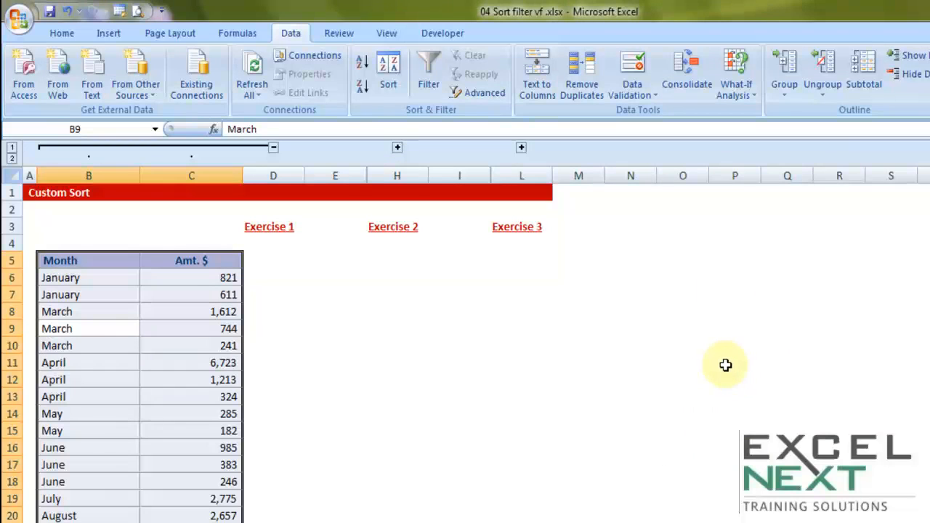
# Step: Examine the order of the months through the full length of the Exercise 1 table
pyautogui.scroll(-4, 166, 357)
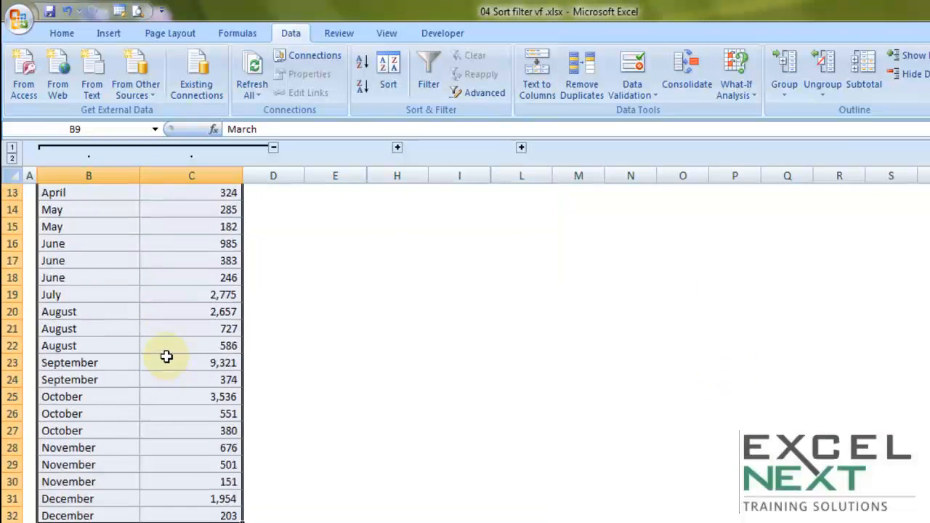
pyautogui.scroll(4, 166, 357)
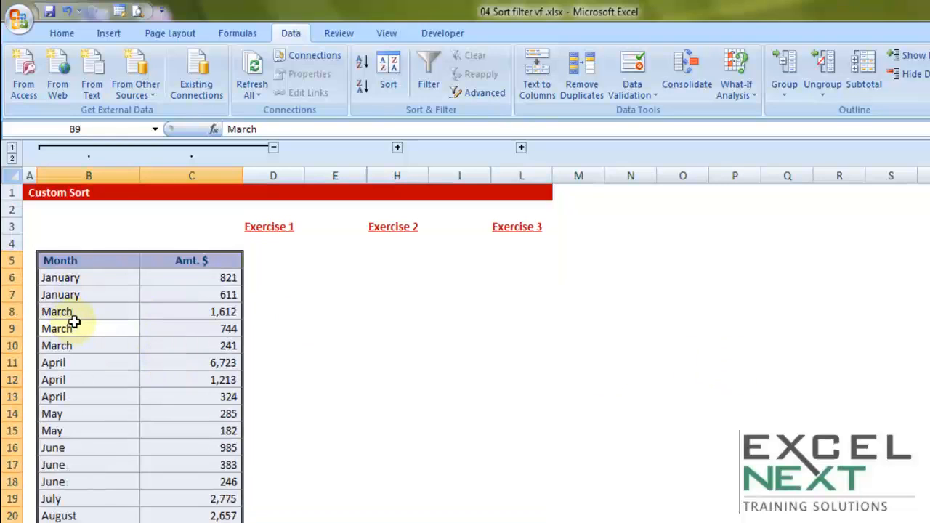
pyautogui.moveTo(85, 313); pyautogui.dragTo(80, 401)
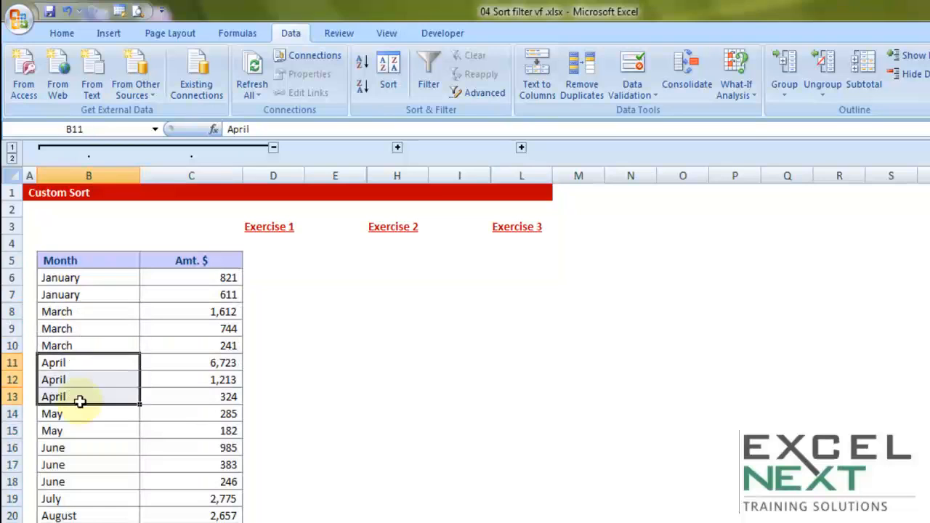
pyautogui.scroll(-1, 80, 402)
pyautogui.moveTo(75, 364); pyautogui.dragTo(73, 449)
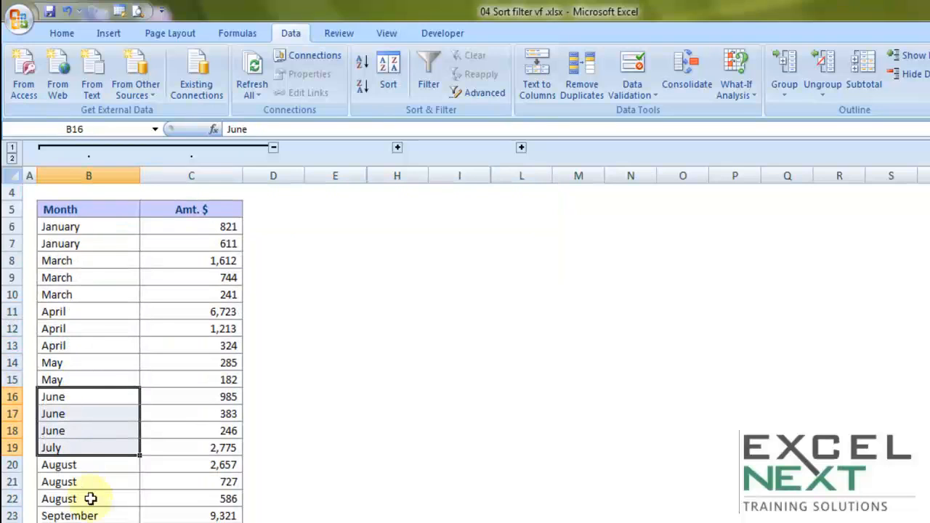
pyautogui.scroll(-2, 139, 501)
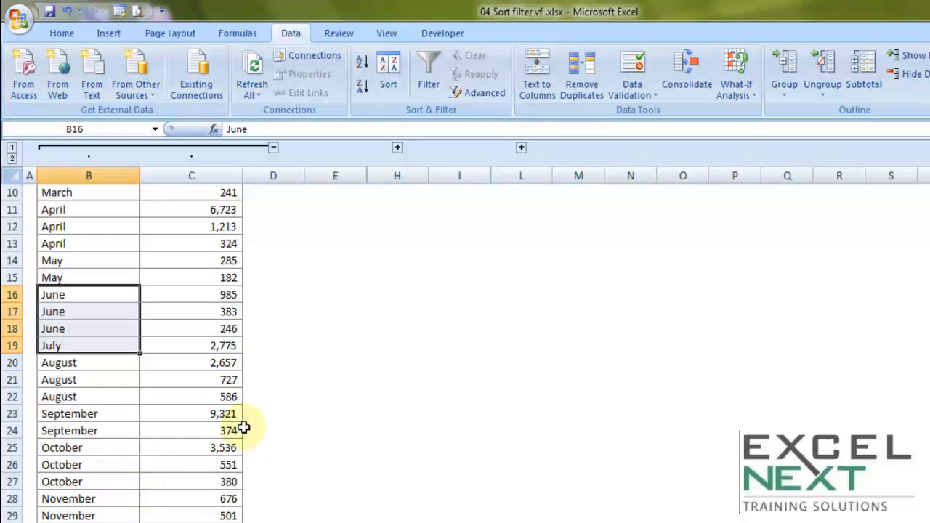
pyautogui.scroll(3, 243, 428)
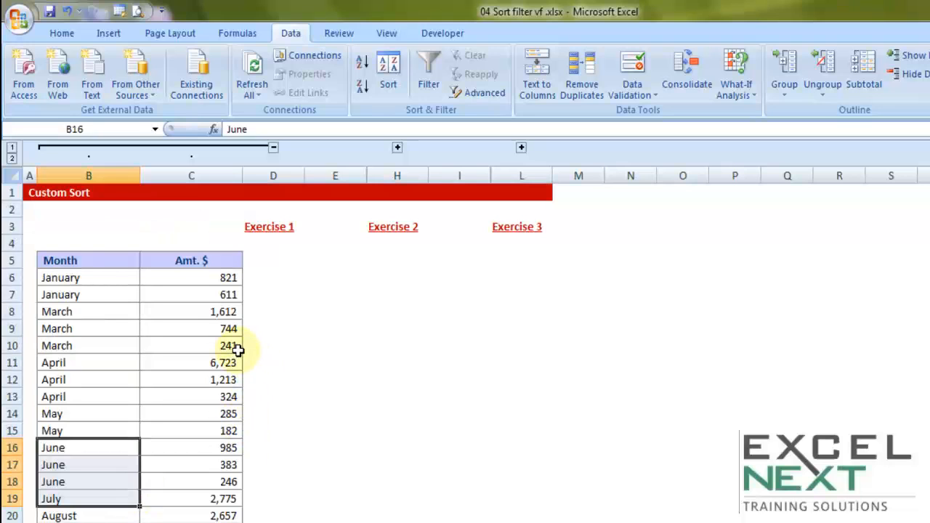
# Step: Add a second sort level on Amt. $ from Largest to Smallest under the Month level and apply it to the Exercise 1 table
pyautogui.click(193, 328)
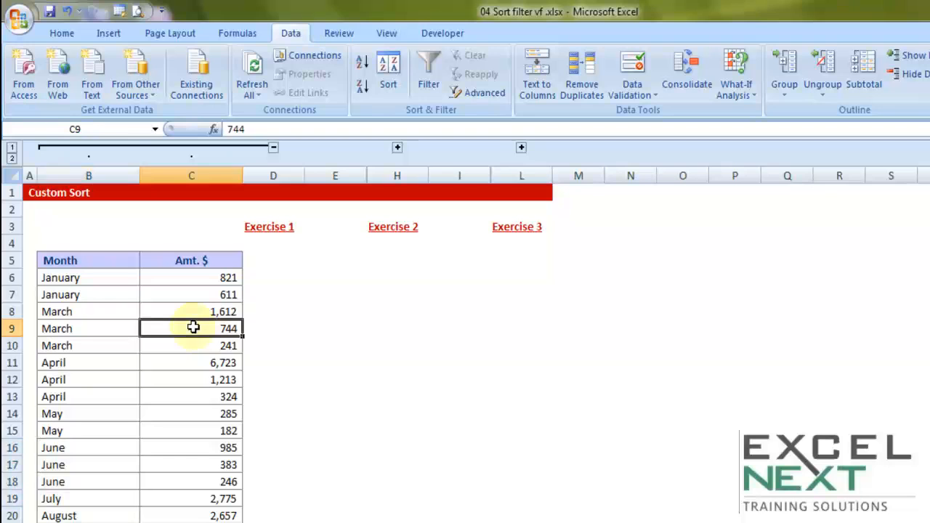
pyautogui.hotkey('ctrl', 'a')
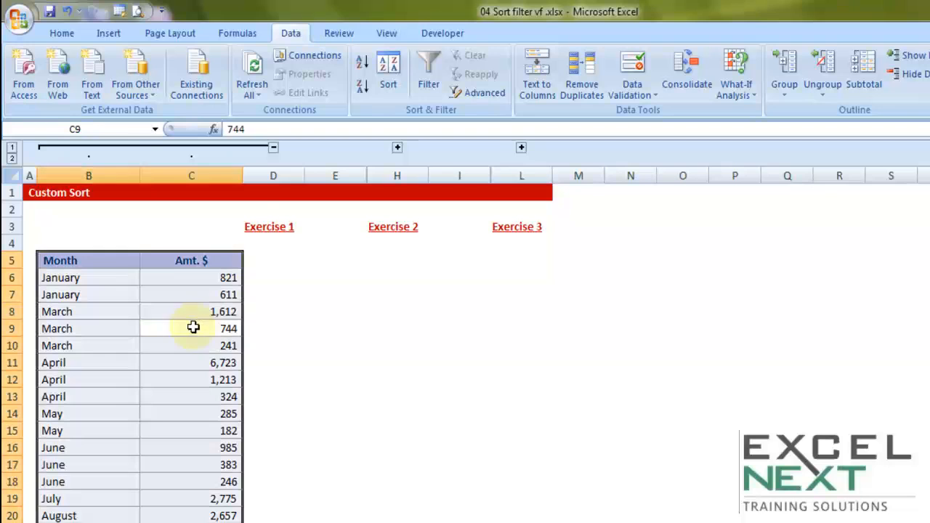
pyautogui.click(387, 98)
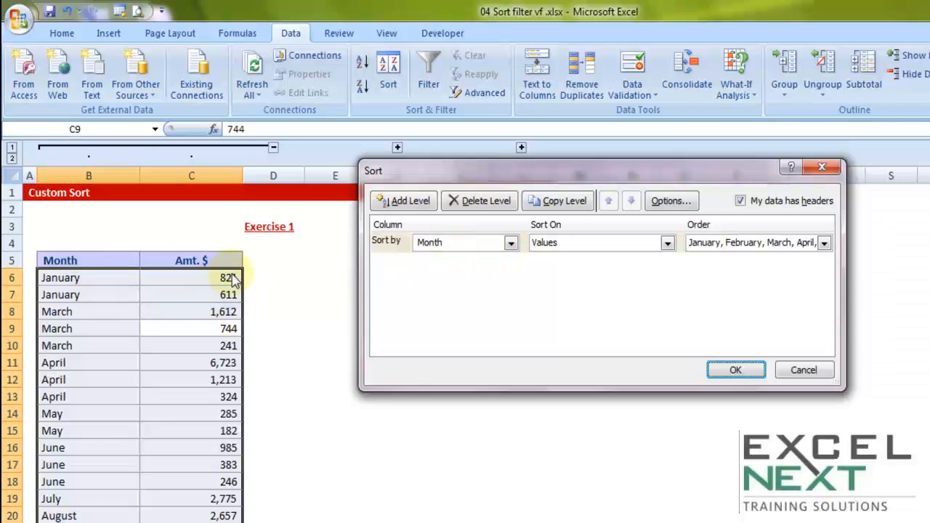
pyautogui.click(420, 210)
pyautogui.click(438, 269)
pyautogui.click(440, 290)
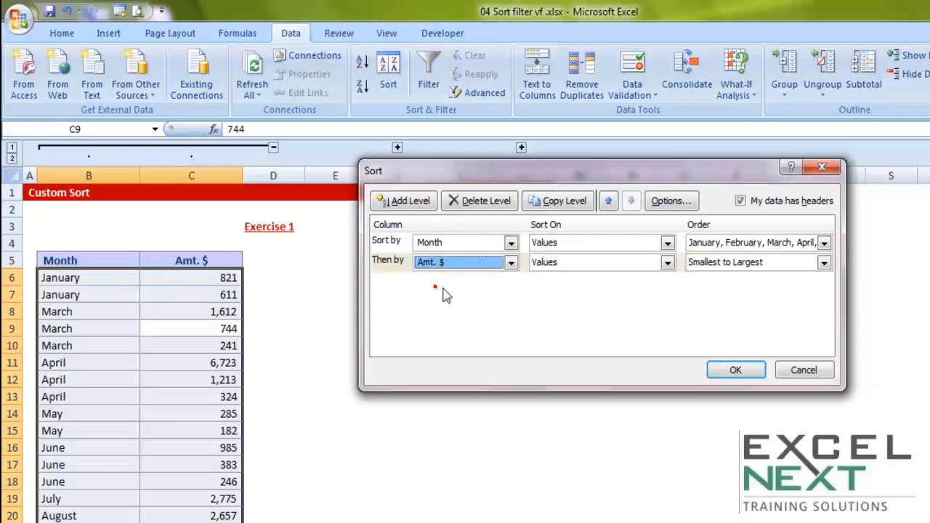
pyautogui.click(719, 273)
pyautogui.click(706, 287)
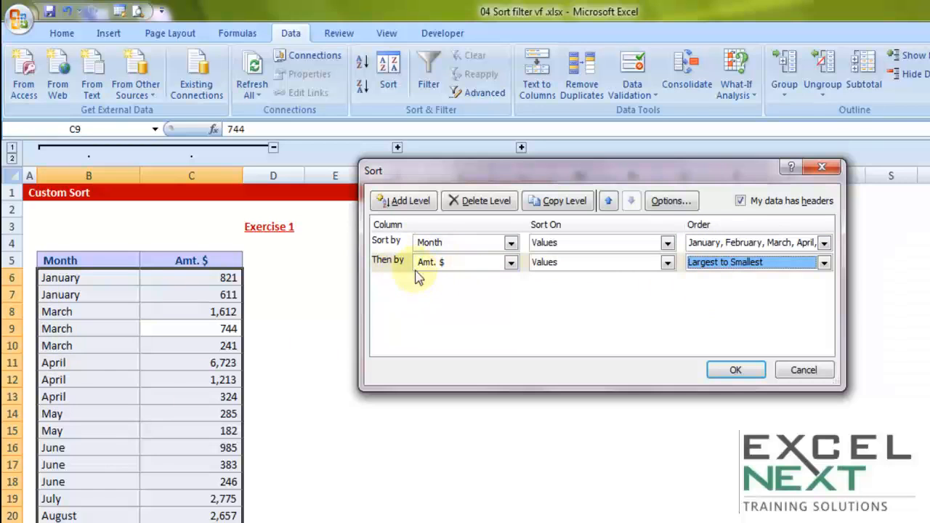
pyautogui.click(736, 371)
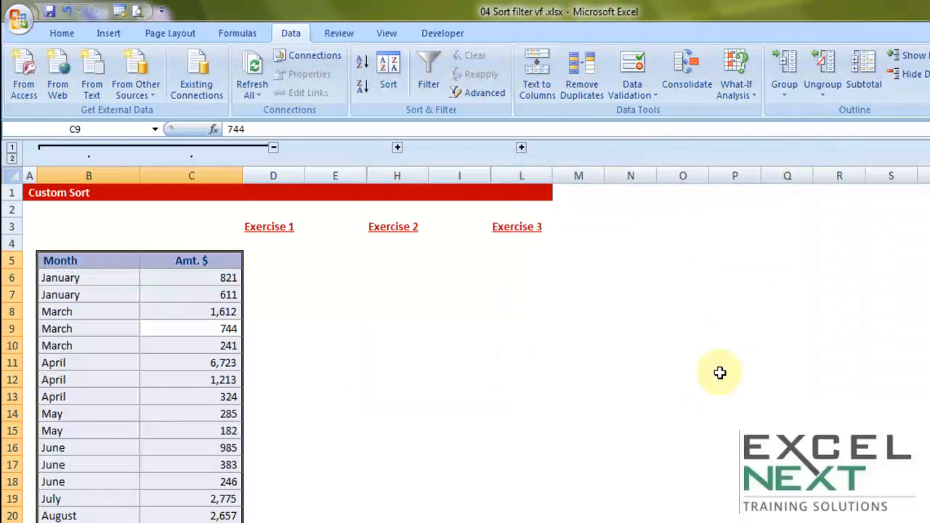
# Step: Check the order of the amounts within August, November and December in the Exercise 1 table
pyautogui.scroll(-3, 293, 377)
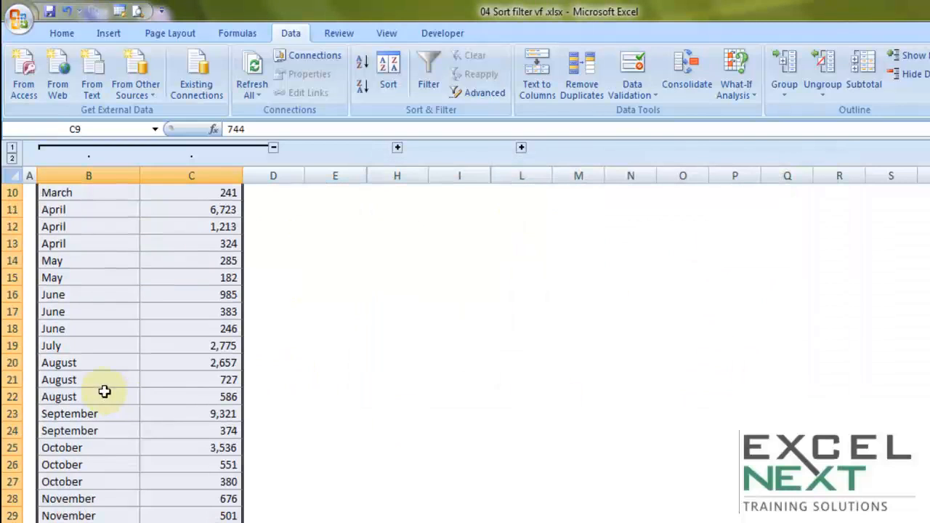
pyautogui.moveTo(67, 358)
pyautogui.mouseDown()
pyautogui.moveTo(123, 385)
pyautogui.moveTo(235, 404)
pyautogui.mouseUp()
pyautogui.click(72, 496)
pyautogui.moveTo(131, 499); pyautogui.dragTo(215, 521)
pyautogui.moveTo(95, 522); pyautogui.dragTo(211, 522)
pyautogui.scroll(3, 414, 425)
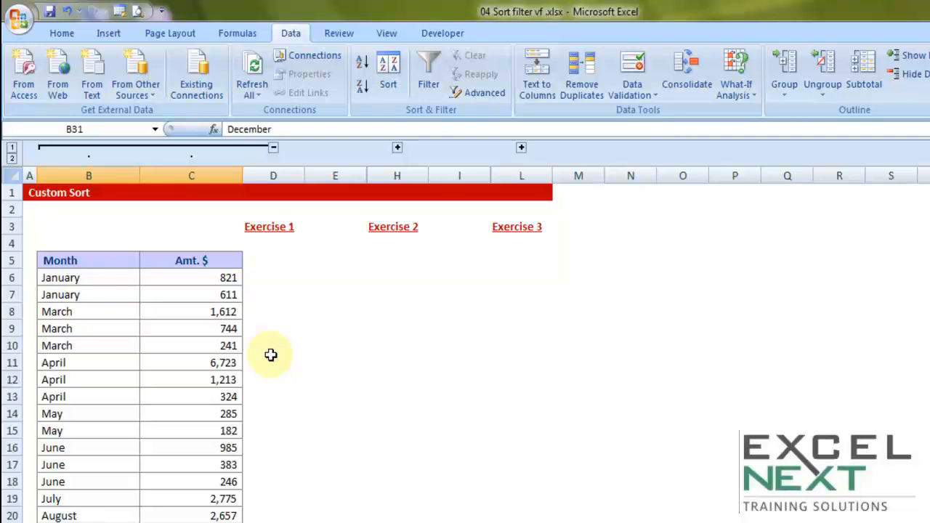
# Step: Collapse the Exercise 1 columns and expand Exercise 2 to show its Zone and Amt. $ table
pyautogui.click(273, 149)
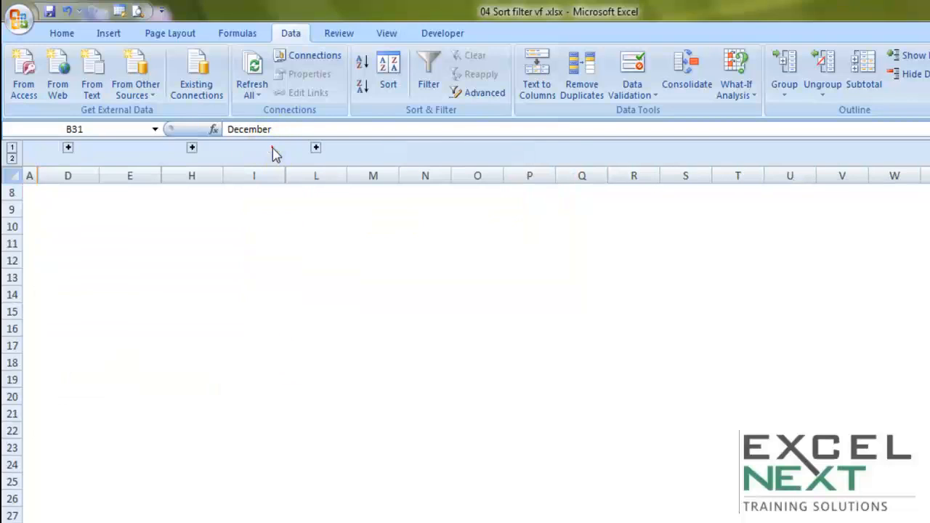
pyautogui.click(193, 148)
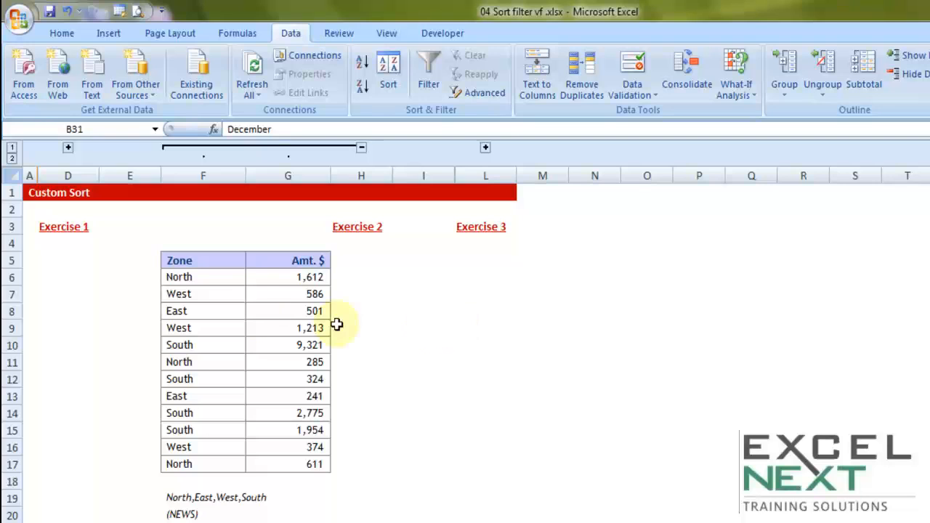
pyautogui.moveTo(186, 264); pyautogui.dragTo(272, 465)
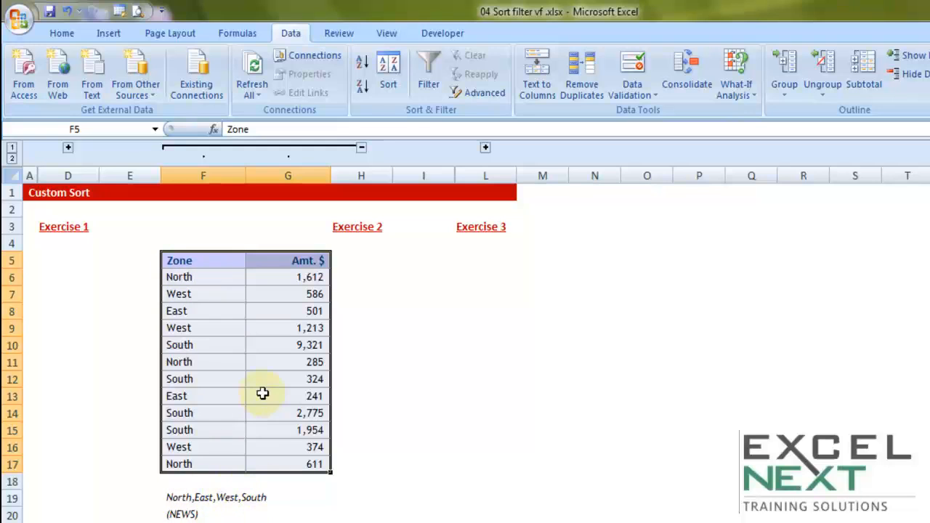
# Step: Set up a sort of the whole Exercise 2 table by Zone, with its order taken from a custom list
pyautogui.click(222, 312)
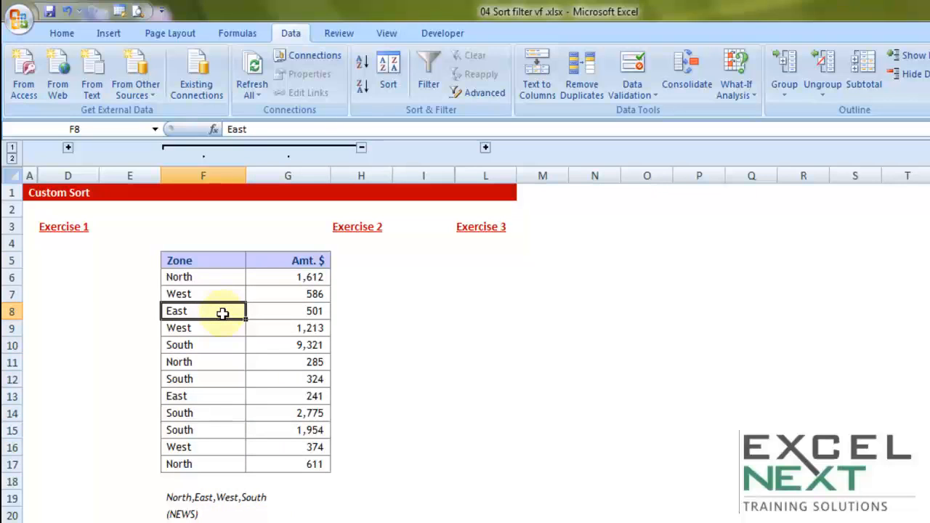
pyautogui.hotkey('ctrl', 'a')
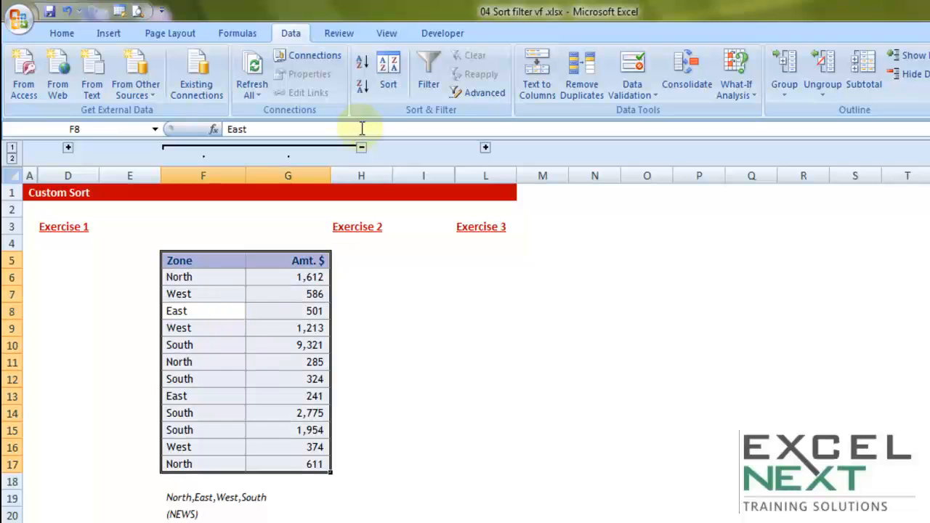
pyautogui.click(387, 85)
pyautogui.click(511, 242)
pyautogui.click(425, 259)
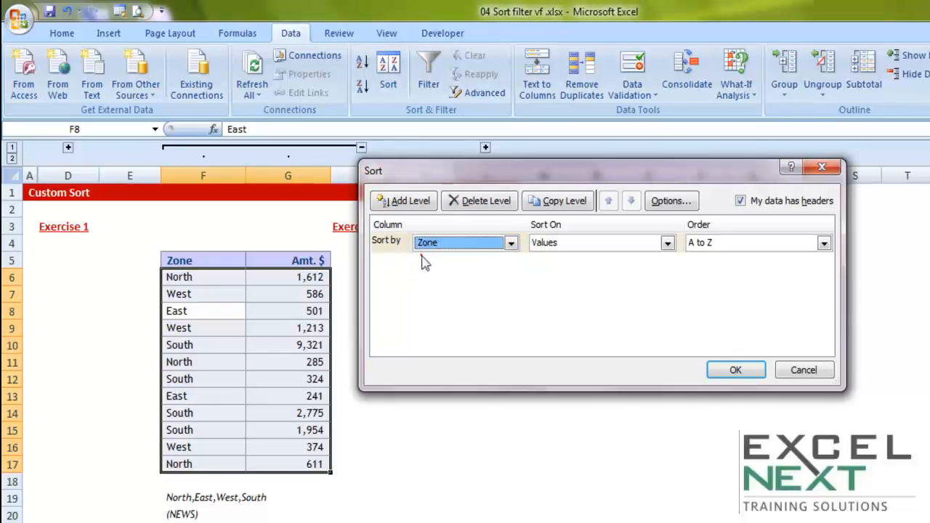
pyautogui.click(706, 244)
pyautogui.click(706, 281)
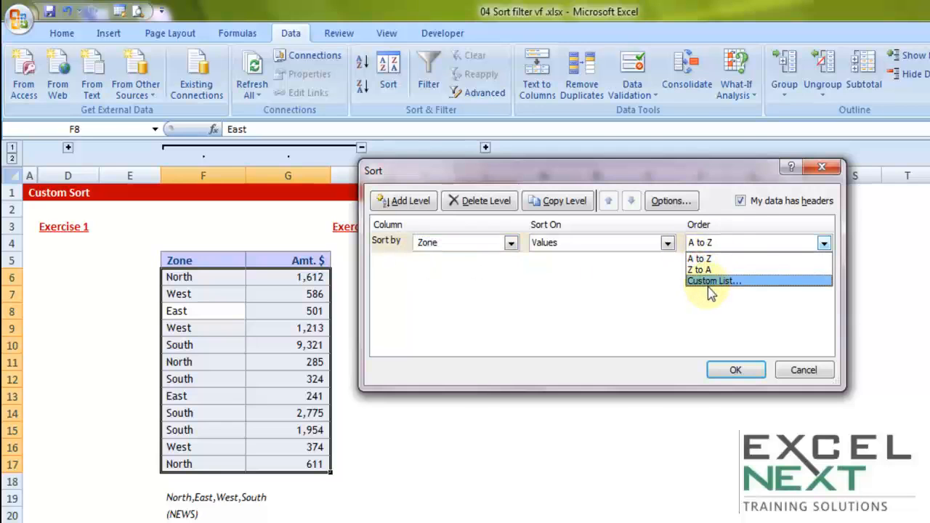
pyautogui.click(712, 284)
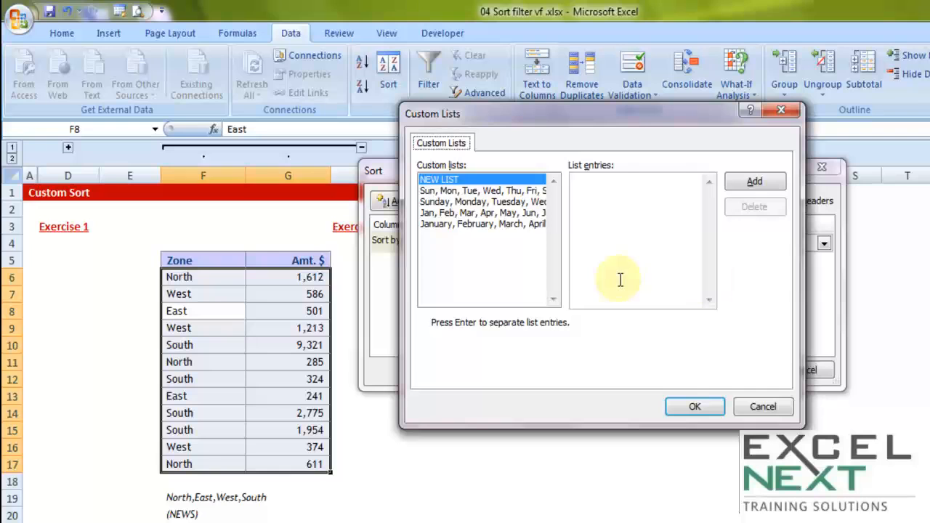
# Step: Look through the entries of the built-in weekday and month custom lists
pyautogui.click(436, 190)
pyautogui.click(437, 201)
pyautogui.click(438, 212)
pyautogui.click(438, 224)
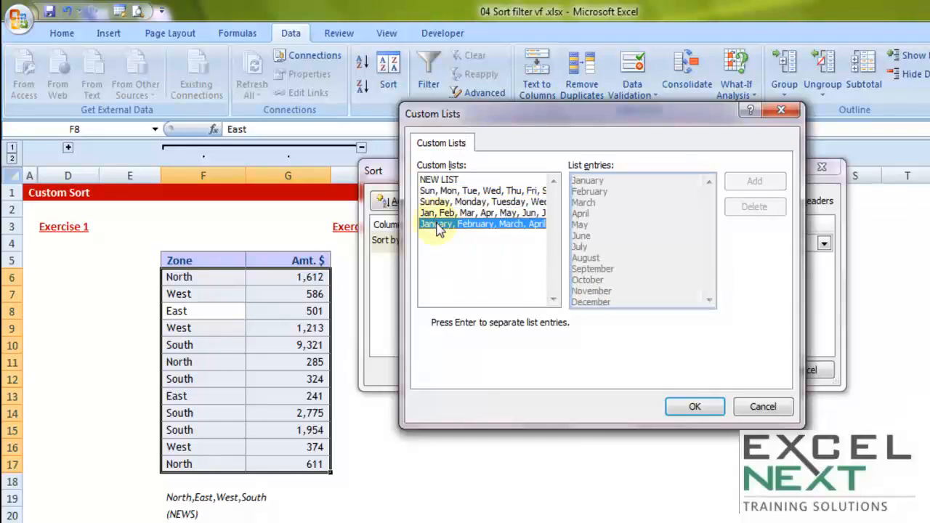
# Step: Add a new custom list with the entries north, east, west, south
pyautogui.click(435, 179)
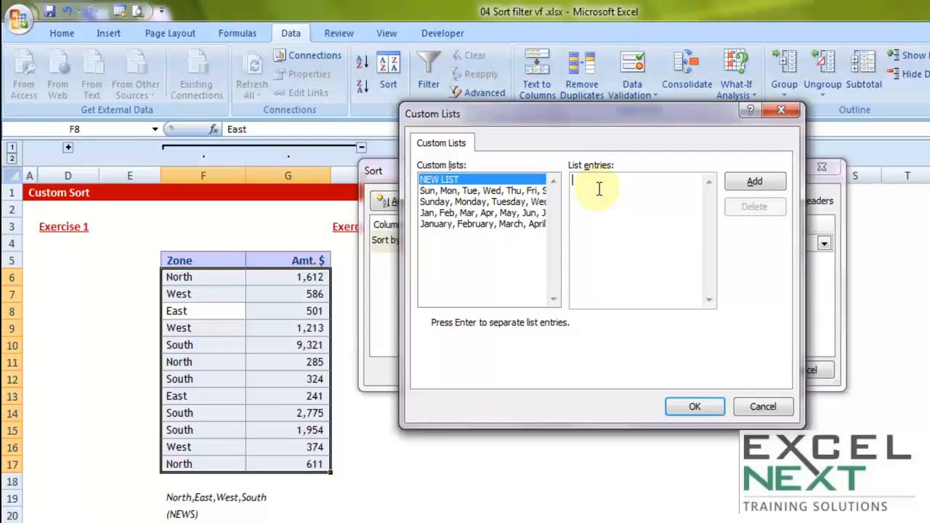
pyautogui.write('north,east,west,south')
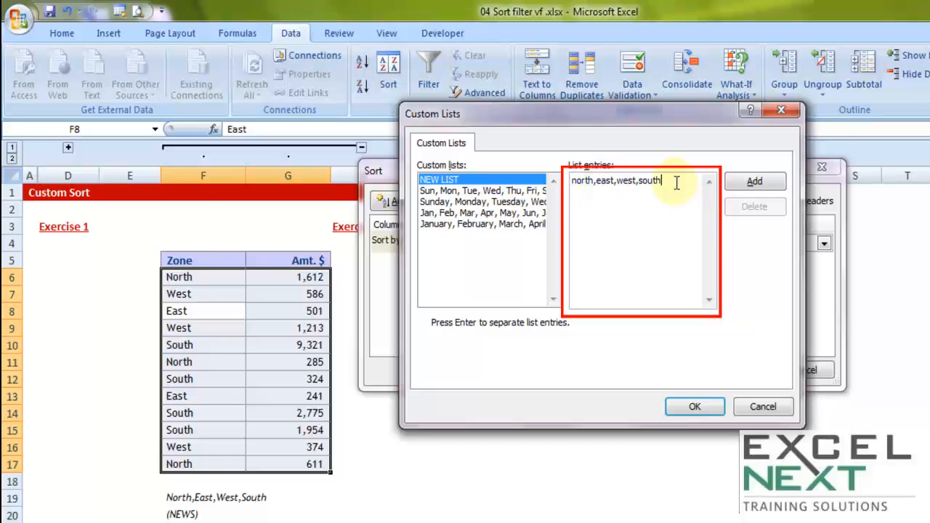
pyautogui.moveTo(669, 181); pyautogui.dragTo(552, 184)
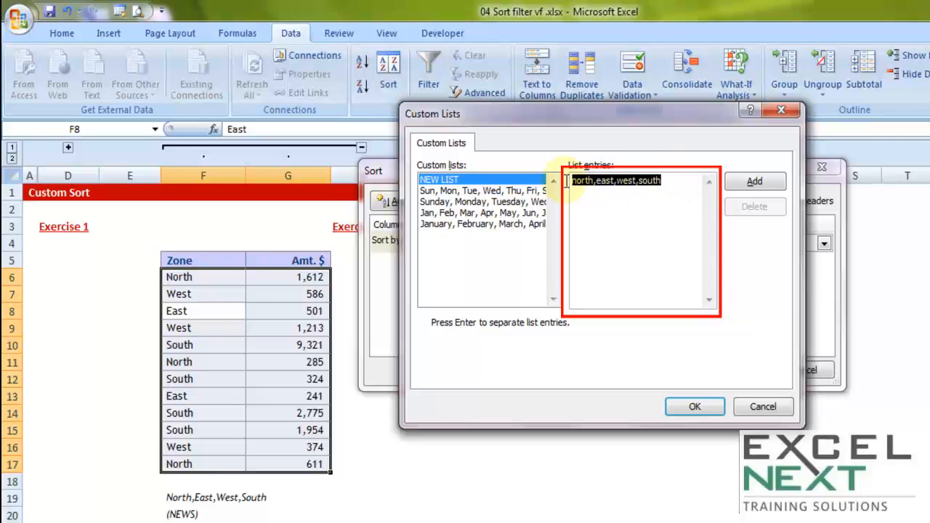
pyautogui.click(671, 183)
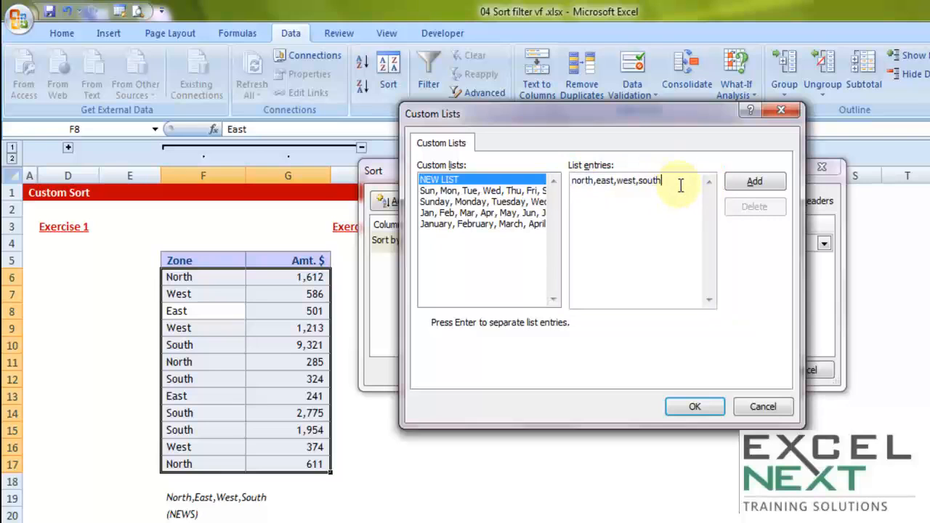
pyautogui.click(761, 185)
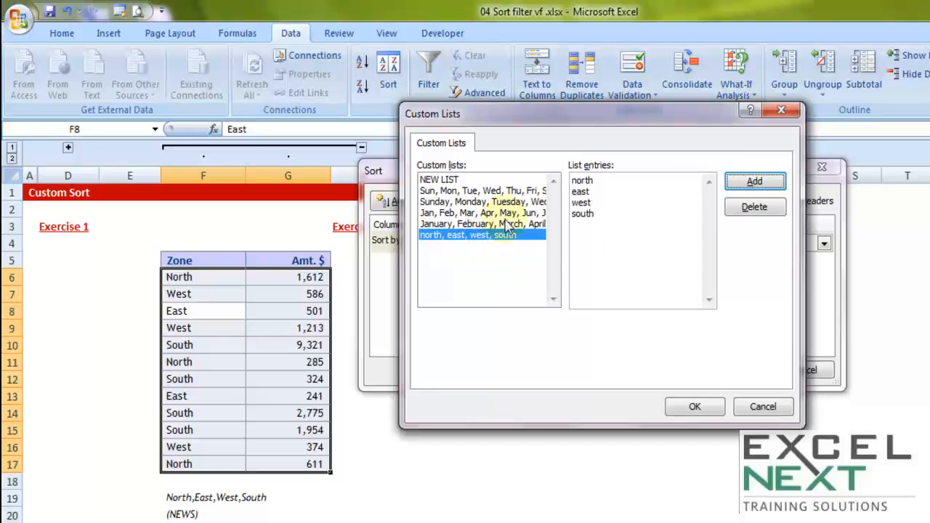
# Step: Sort the Exercise 2 table by Zone in the north, east, west, south order and check the Zone column
pyautogui.click(696, 408)
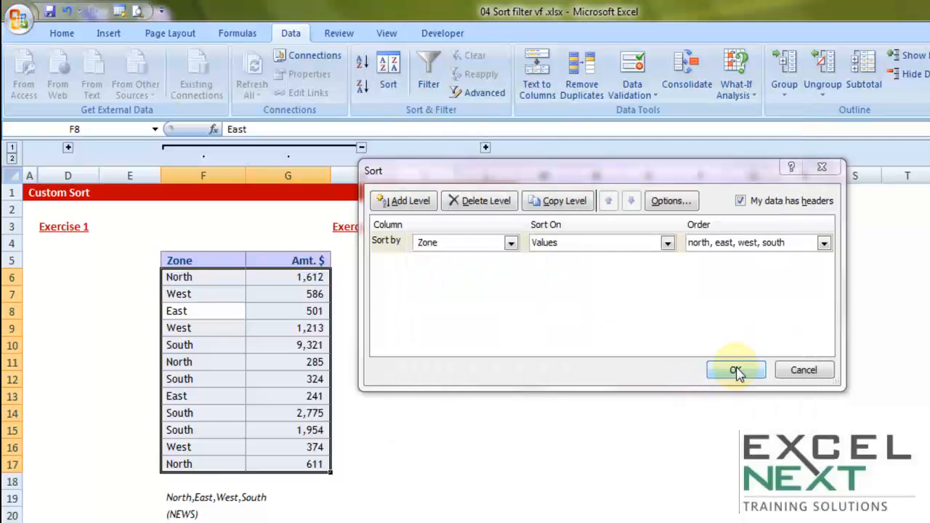
pyautogui.click(736, 372)
pyautogui.moveTo(190, 278); pyautogui.dragTo(203, 462)
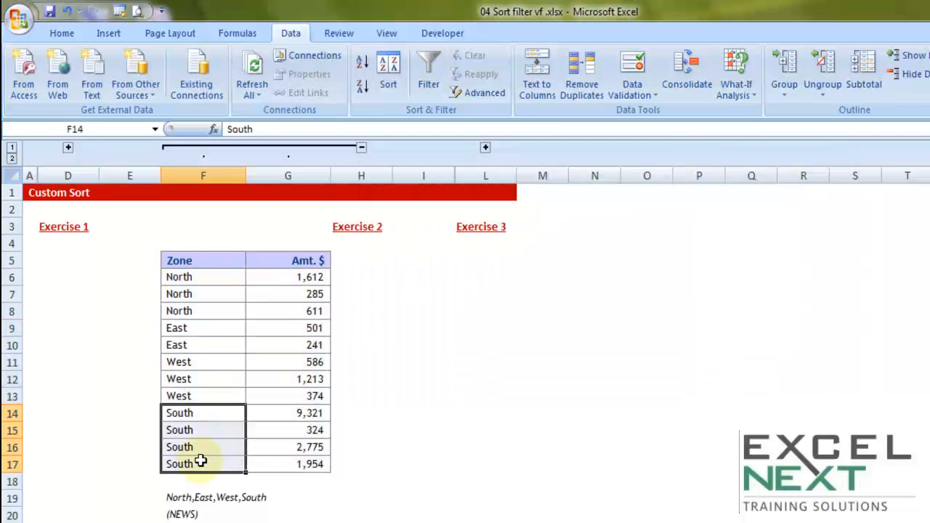
pyautogui.click(239, 344)
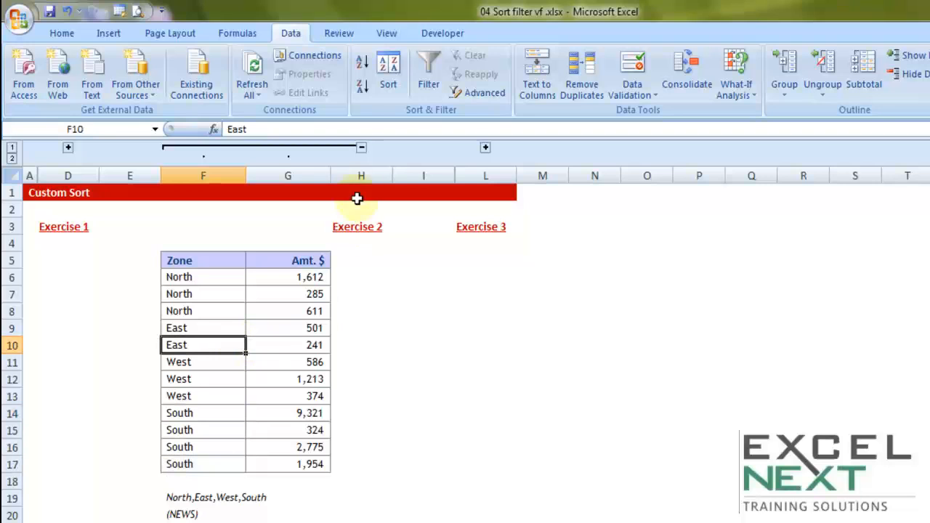
# Step: Collapse the Exercise 2 columns and expand Exercise 3 to show its Name and Designation table
pyautogui.click(362, 148)
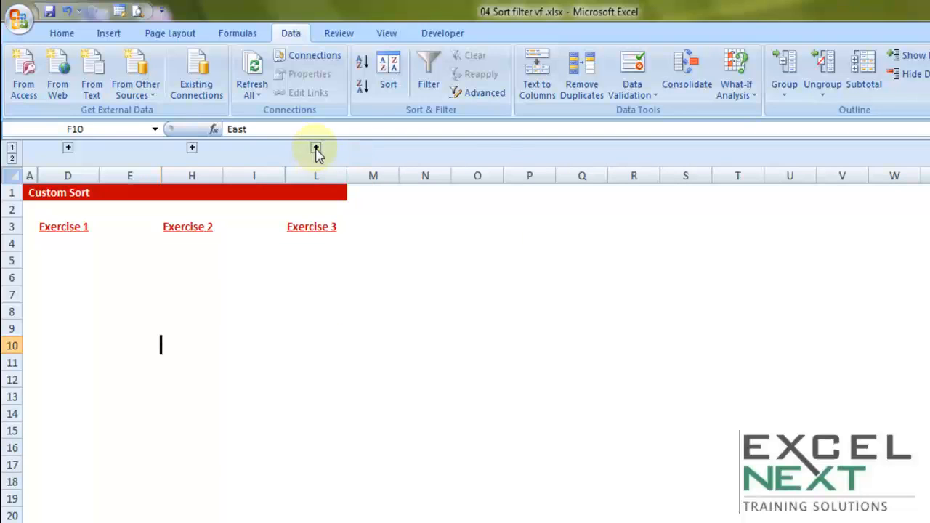
pyautogui.click(316, 148)
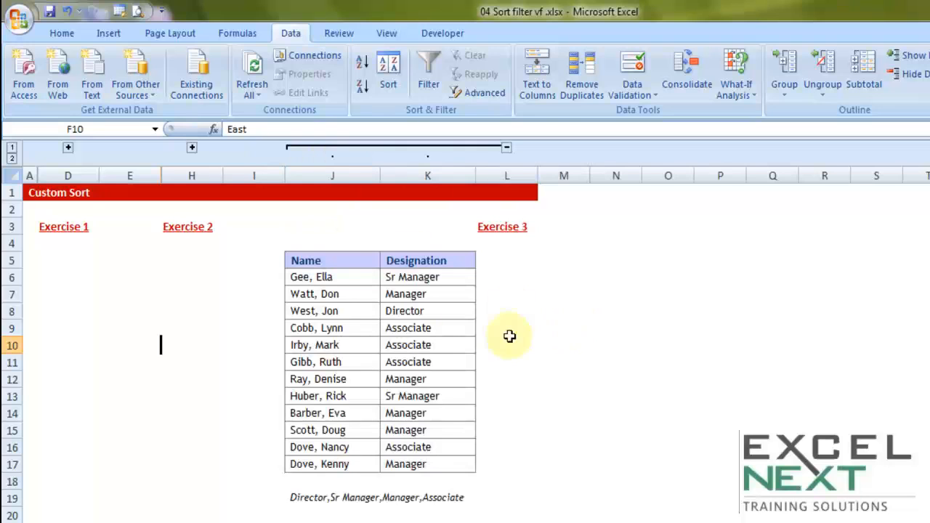
# Step: Examine the Name and Designation columns of the Exercise 3 table, including the different designations
pyautogui.moveTo(334, 263); pyautogui.dragTo(326, 461)
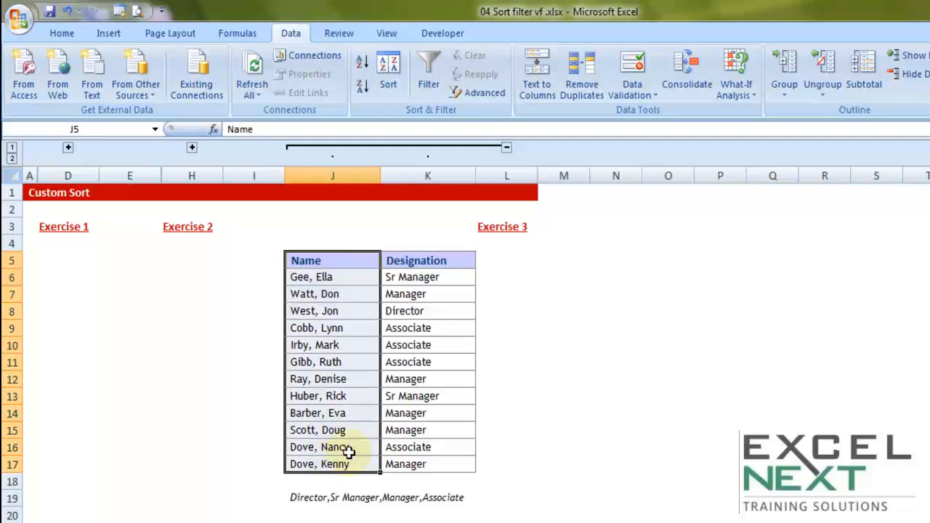
pyautogui.moveTo(416, 262); pyautogui.dragTo(401, 459)
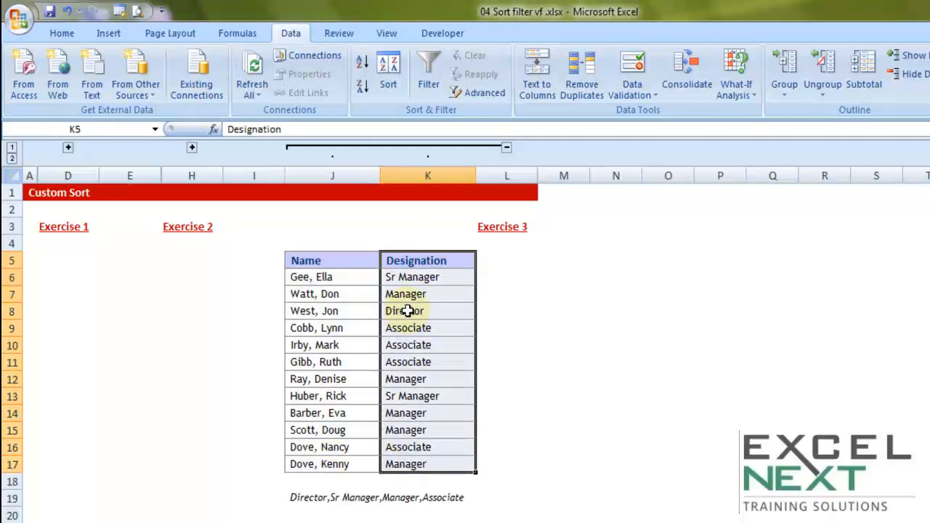
pyautogui.moveTo(335, 260); pyautogui.dragTo(388, 459)
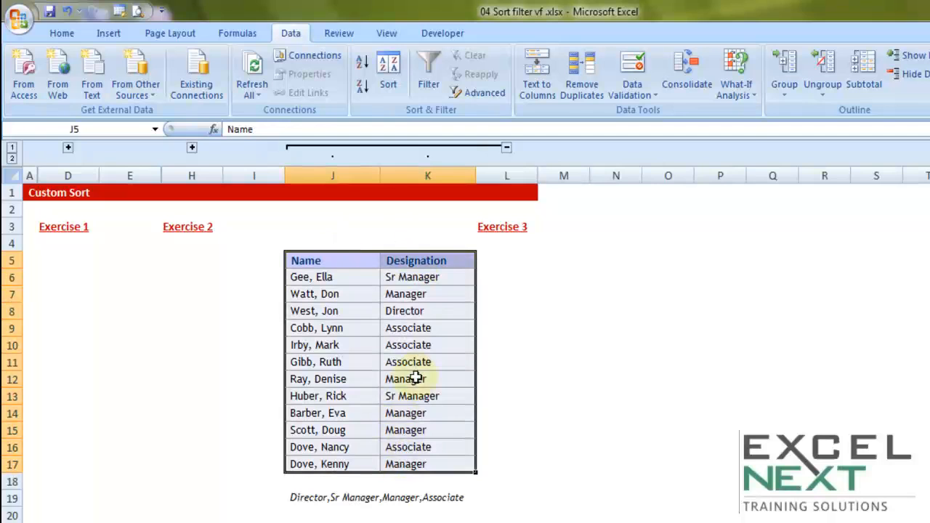
pyautogui.click(417, 312)
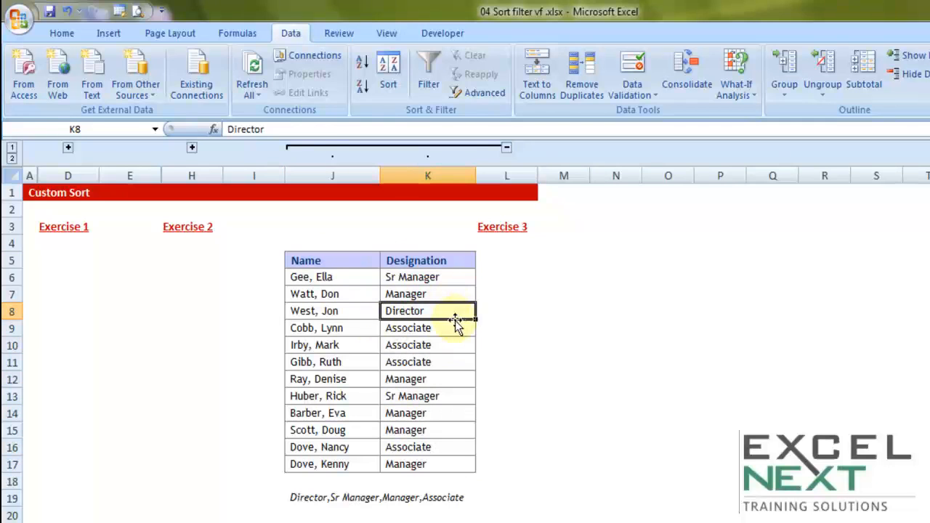
pyautogui.click(433, 393)
pyautogui.click(423, 378)
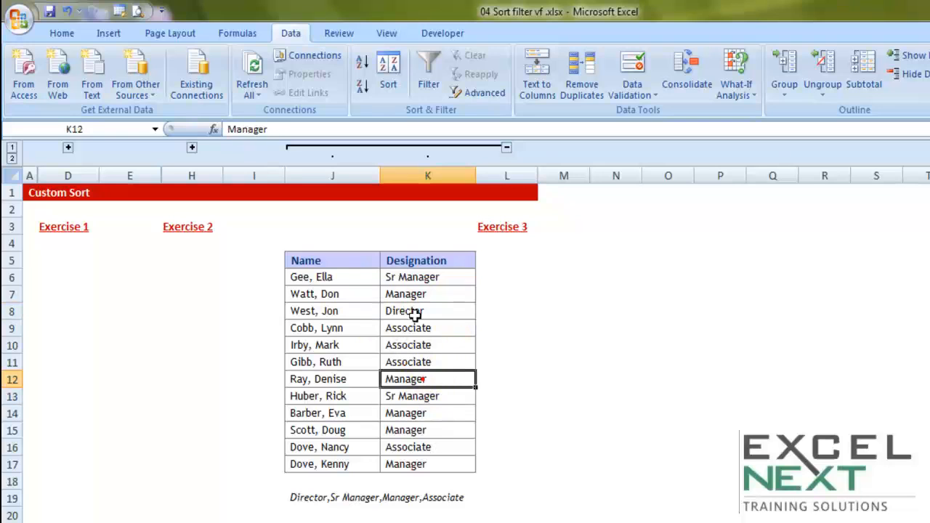
pyautogui.click(422, 328)
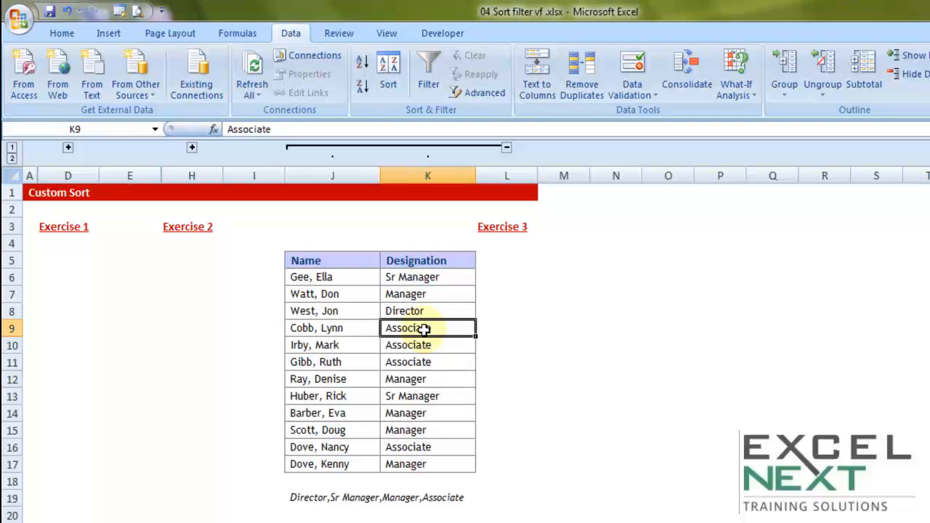
pyautogui.click(309, 500)
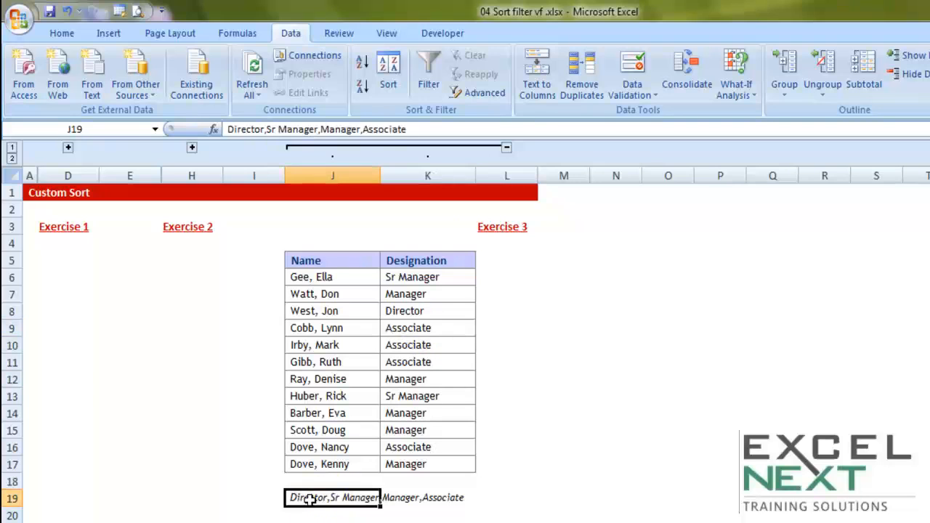
pyautogui.press('F2')
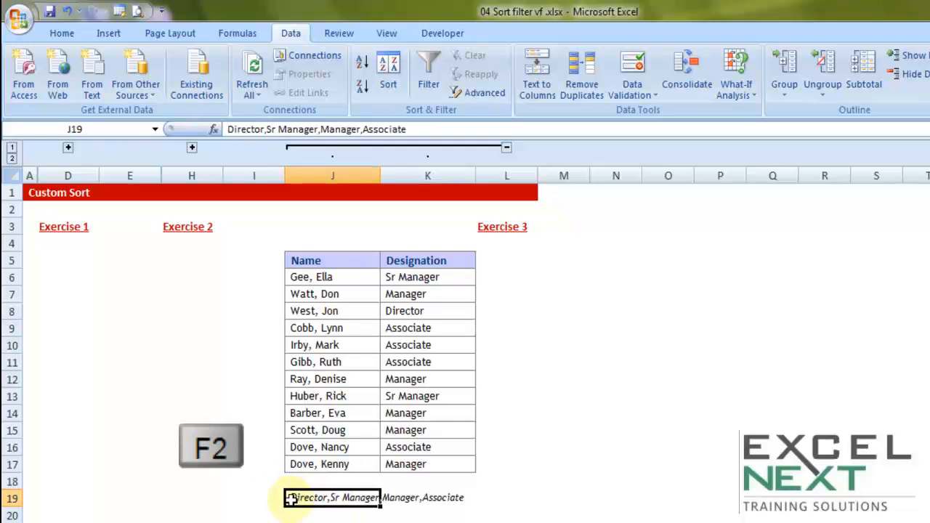
pyautogui.press('F2')
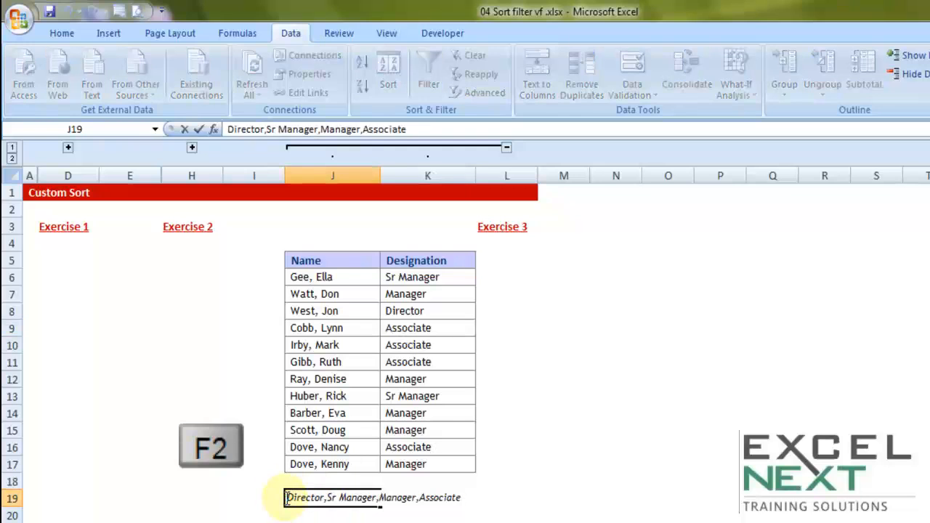
pyautogui.moveTo(287, 498); pyautogui.dragTo(473, 498)
pyautogui.rightClick(402, 500)
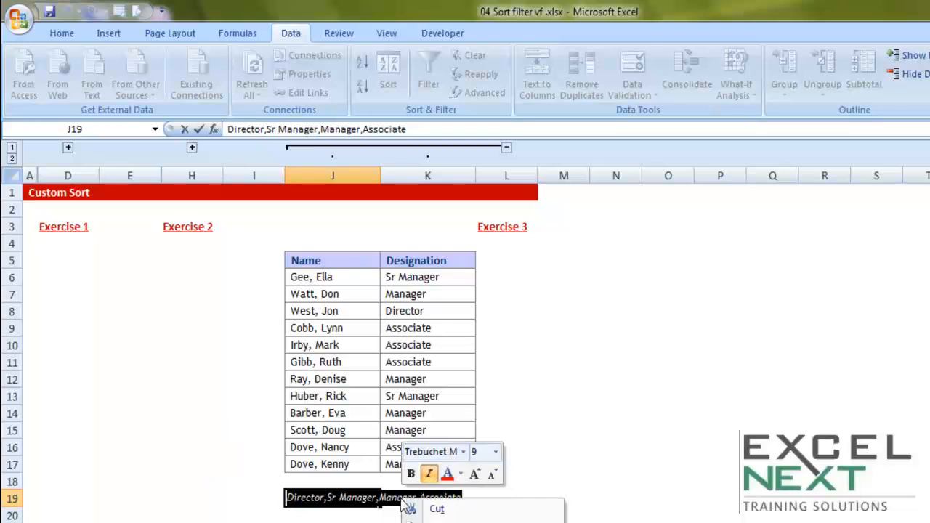
pyautogui.click(314, 517)
pyautogui.click(317, 515)
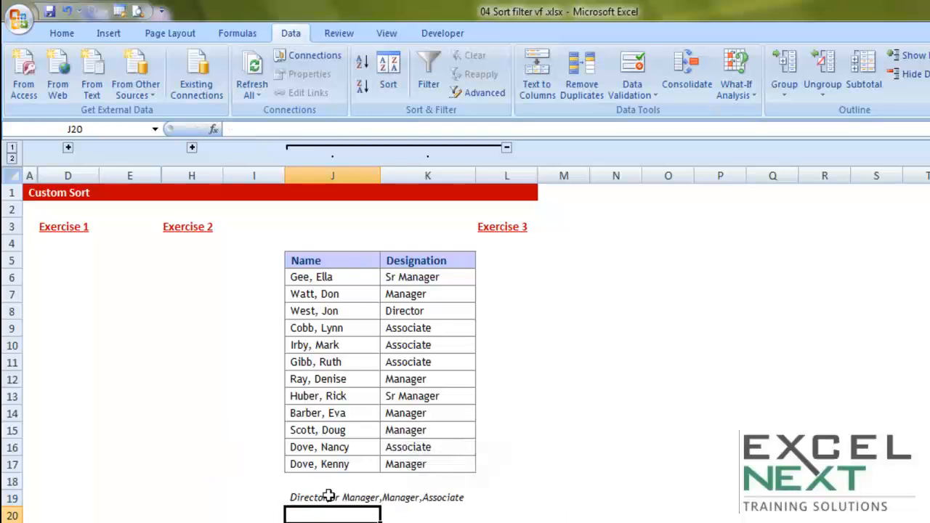
pyautogui.rightClick(329, 497)
pyautogui.click(392, 254)
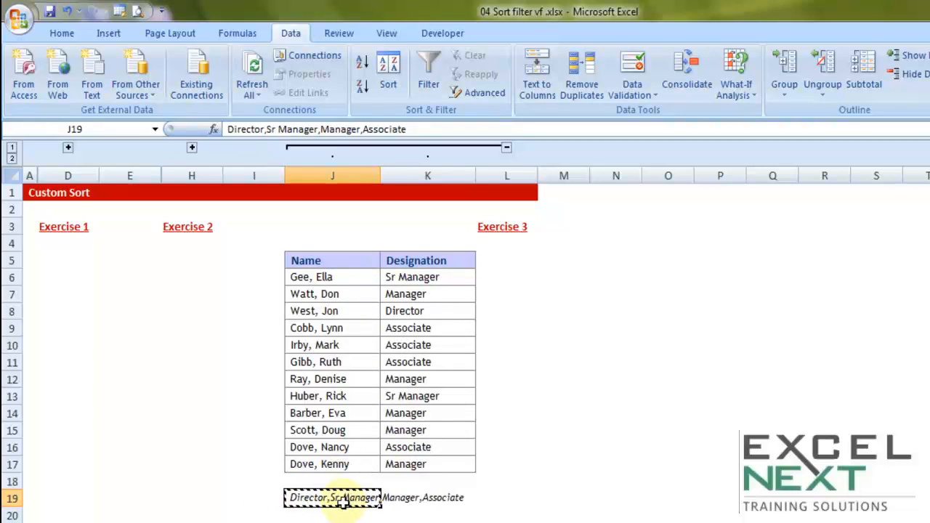
# Step: Copy the text Director,Sr Manager,Manager,Associate from inside cell J19 and leave the cell unedited
pyautogui.doubleClick(288, 498)
pyautogui.moveTo(288, 499); pyautogui.dragTo(487, 502)
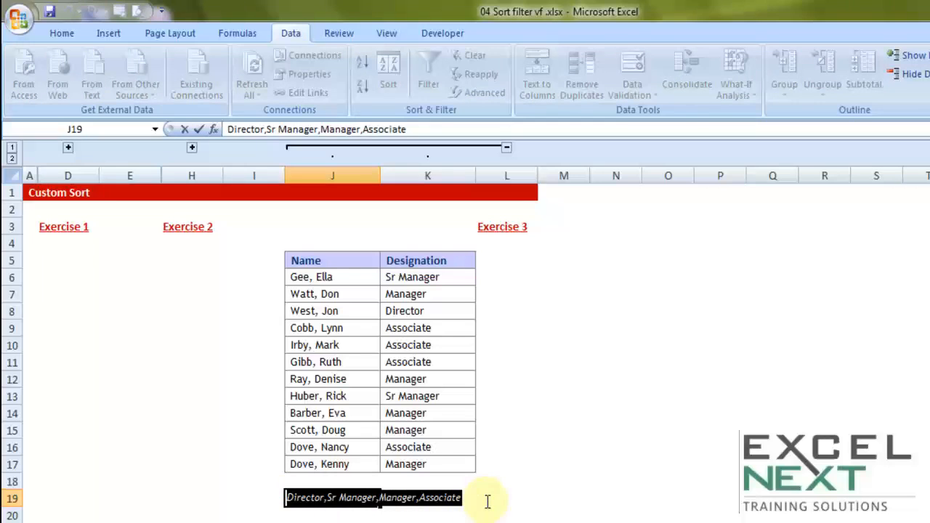
pyautogui.rightClick(356, 497)
pyautogui.click(393, 521)
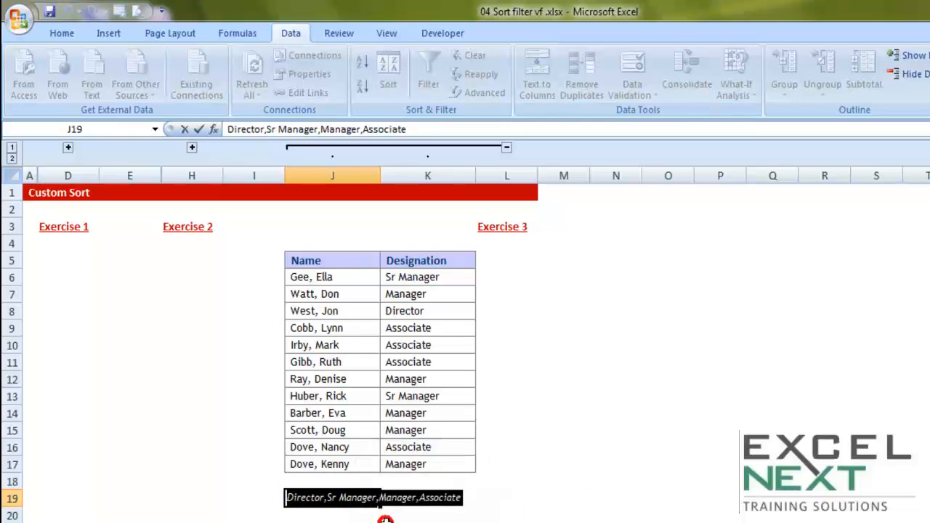
pyautogui.press('Escape')
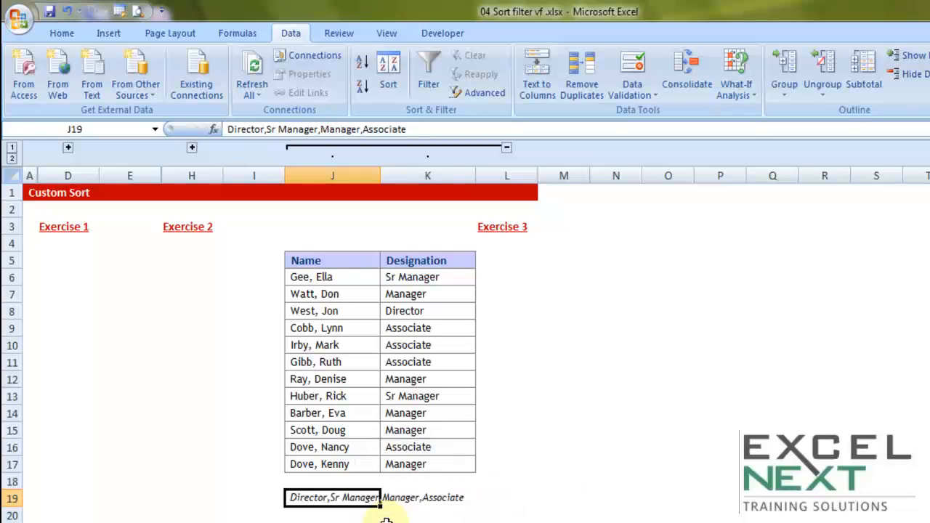
# Step: Set up a sort of the whole Exercise 3 table by Designation, with its order taken from a custom list
pyautogui.moveTo(338, 261); pyautogui.dragTo(419, 464)
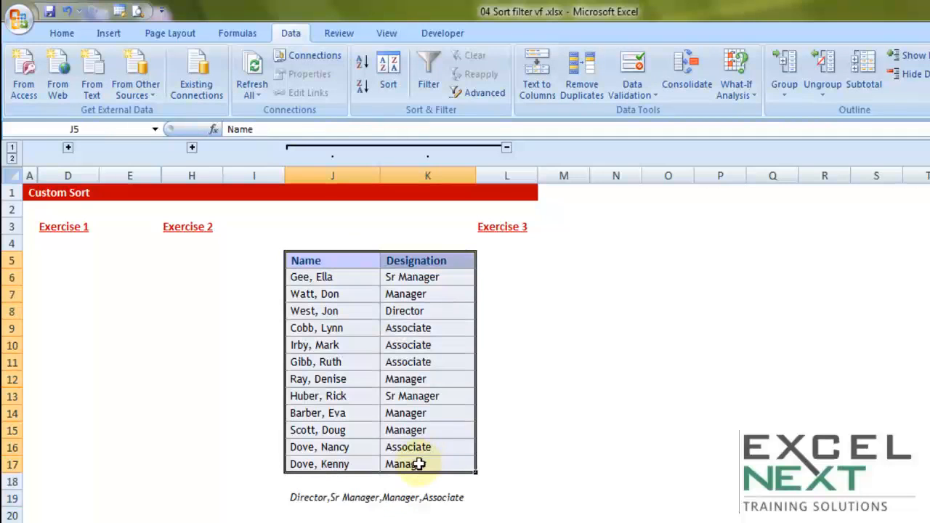
pyautogui.click(388, 84)
pyautogui.click(510, 242)
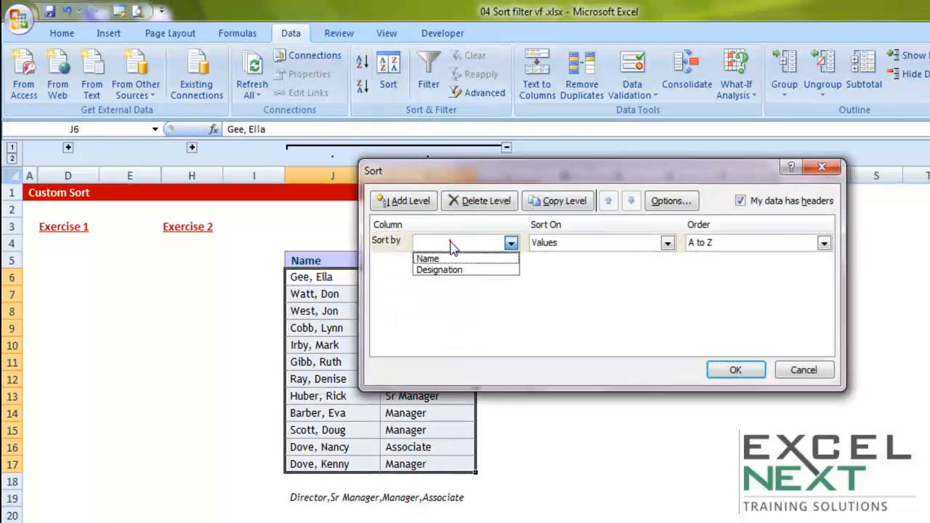
pyautogui.click(451, 269)
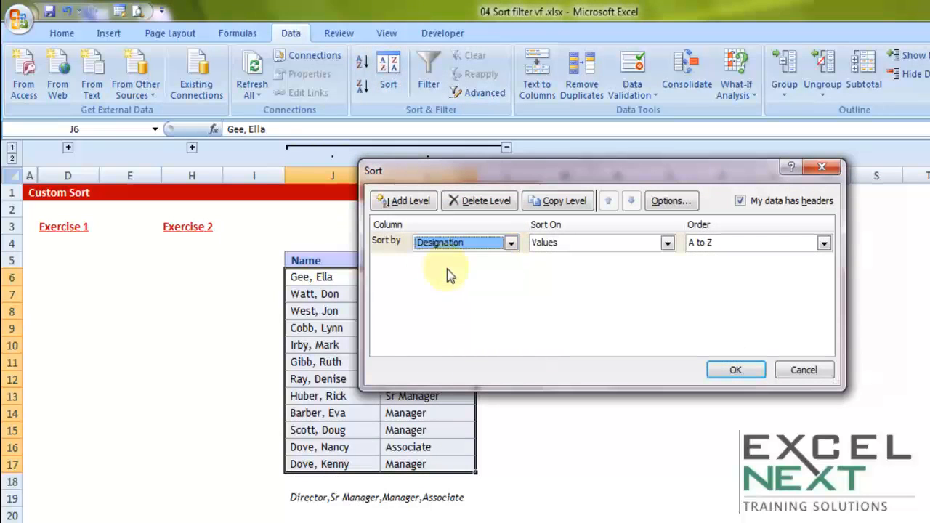
pyautogui.click(734, 245)
pyautogui.click(715, 282)
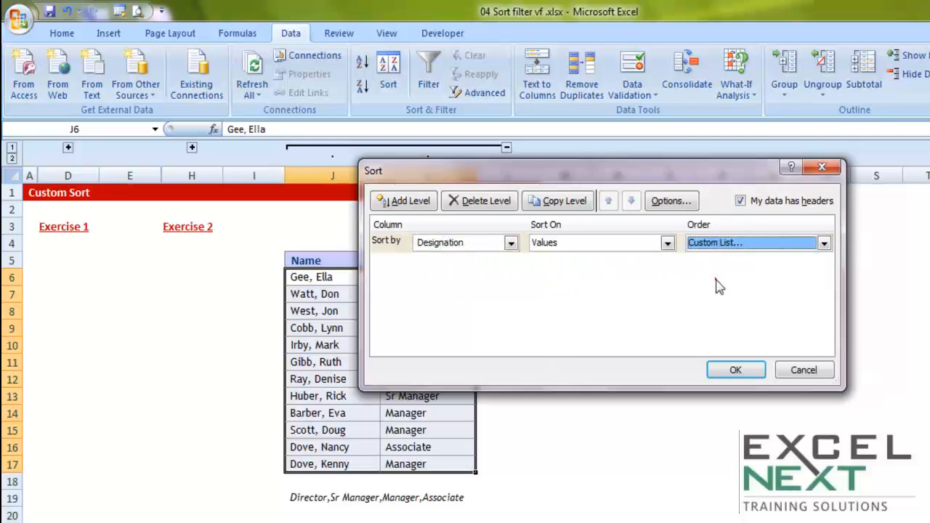
pyautogui.click(606, 194)
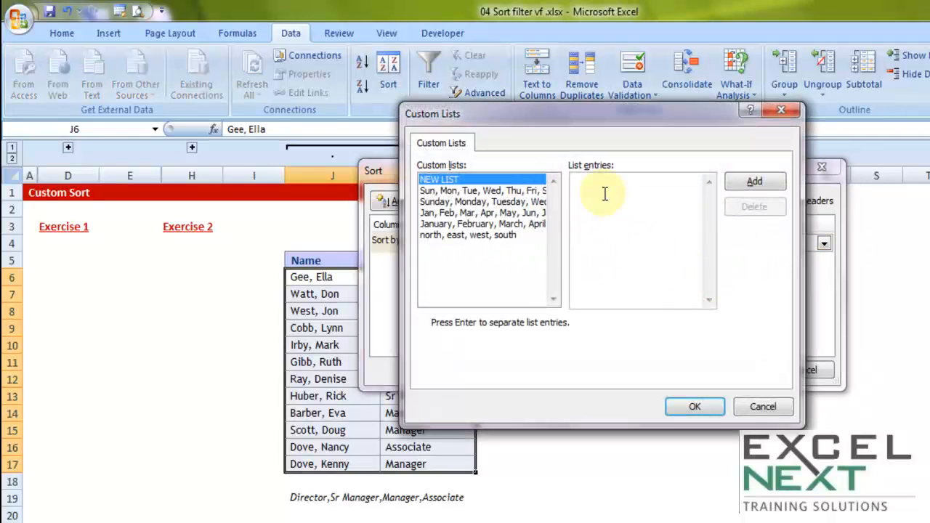
pyautogui.write('Director,')
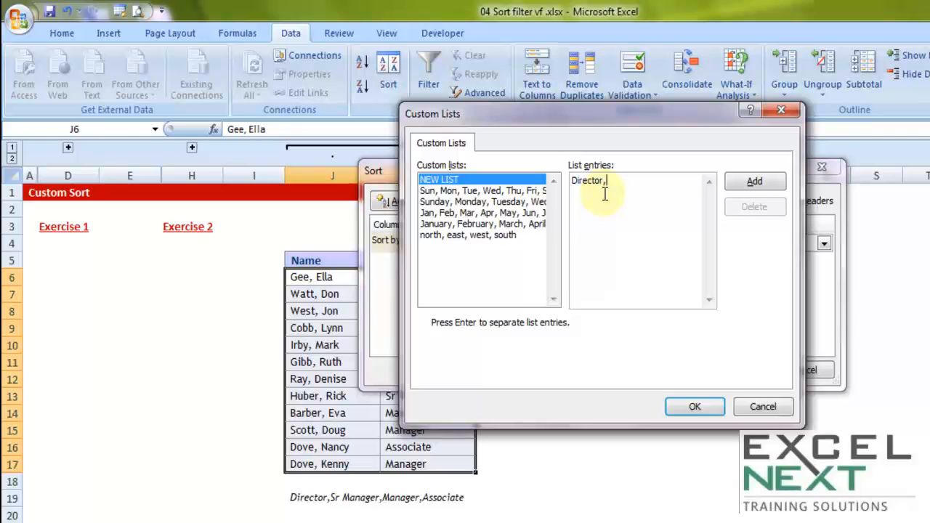
pyautogui.press('BackSpace')
pyautogui.press('BackSpace')
pyautogui.press('BackSpace')
pyautogui.press('BackSpace')
pyautogui.press('BackSpace')
pyautogui.press('BackSpace')
pyautogui.press('BackSpace')
pyautogui.press('BackSpace')
pyautogui.press('BackSpace')
# Step: Paste the copied designations Director,Sr Manager,Manager,Associate as list entries and add them as a new custom list
pyautogui.rightClick(591, 184)
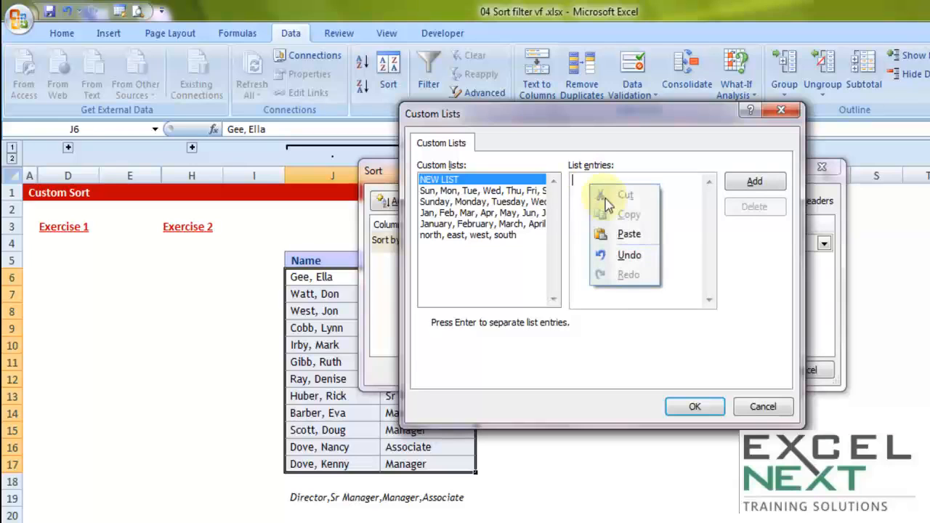
pyautogui.click(629, 234)
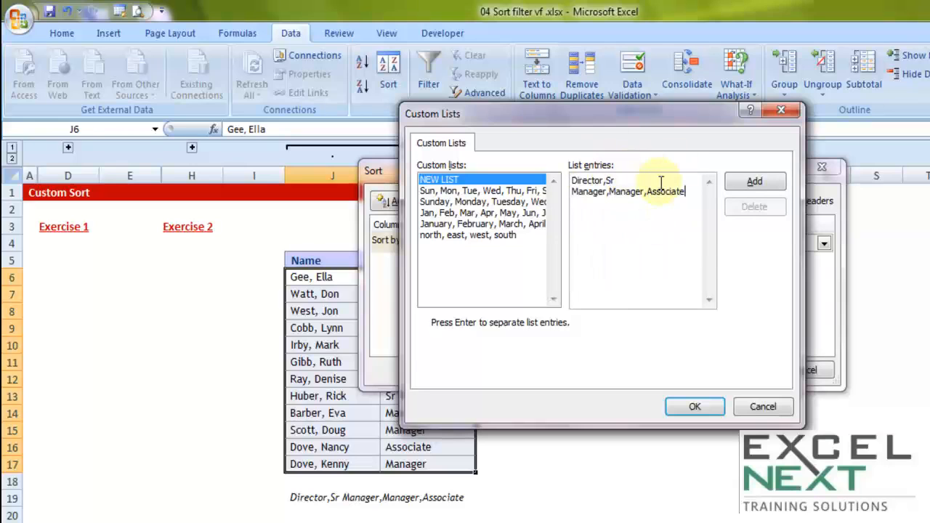
pyautogui.click(752, 185)
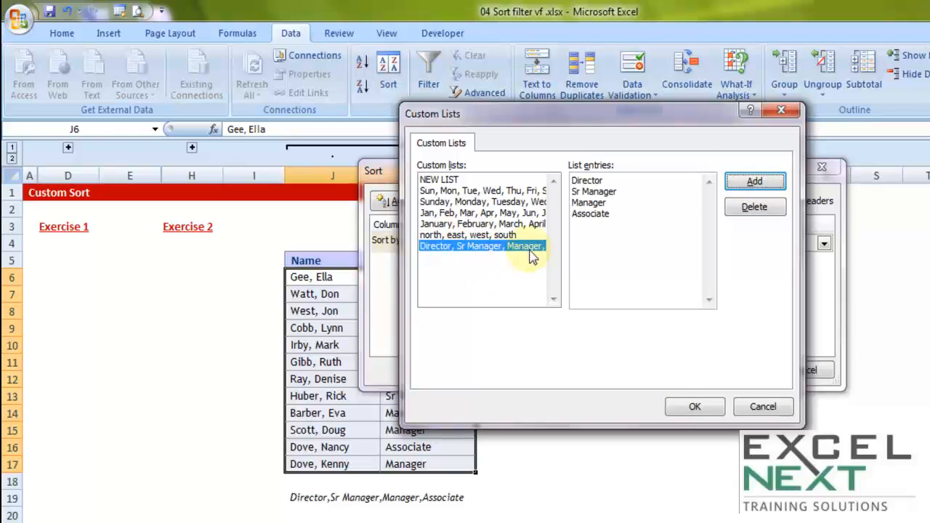
# Step: Sort the Exercise 3 table by Designation in the custom order Director, Sr Manager, Manager, Associate and check the sorted rows
pyautogui.click(696, 407)
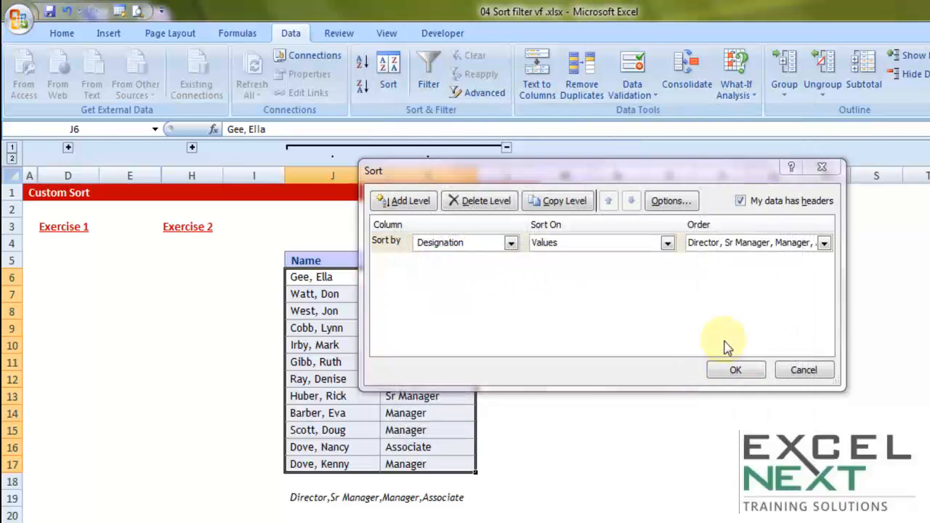
pyautogui.click(735, 370)
pyautogui.click(430, 277)
pyautogui.moveTo(431, 295); pyautogui.dragTo(413, 469)
pyautogui.moveTo(322, 273); pyautogui.dragTo(426, 465)
# Step: Expand the collapsed Exercise 2 columns and review the order notes below the Zone and Designation tables
pyautogui.click(192, 147)
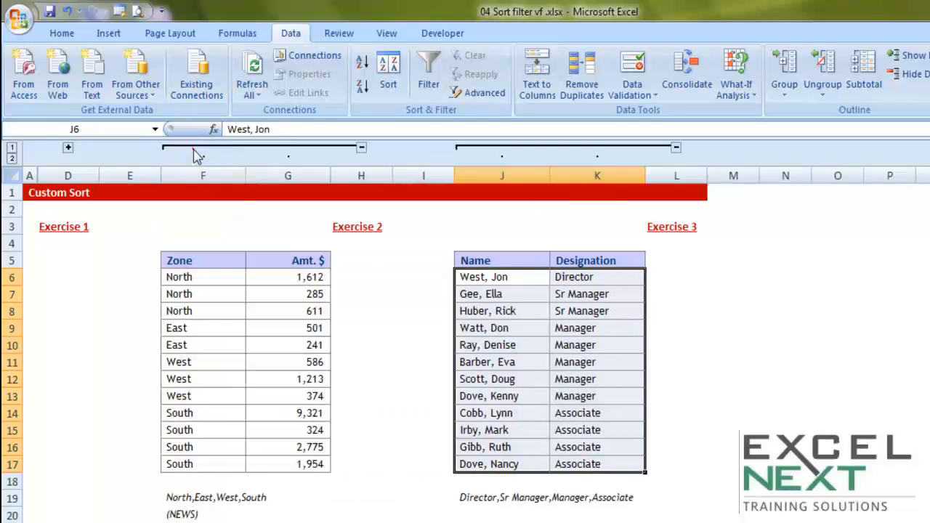
pyautogui.click(192, 516)
pyautogui.moveTo(462, 498); pyautogui.dragTo(633, 500)
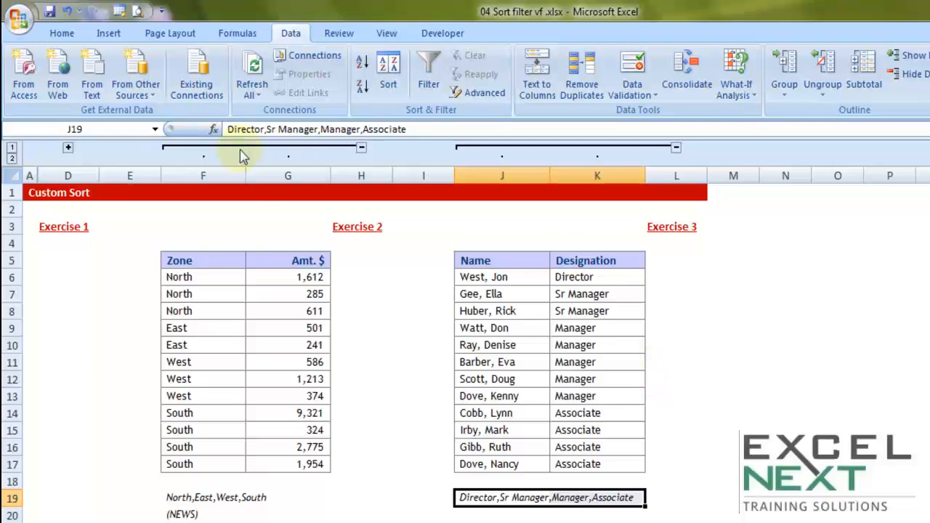
# Step: Fill the table rows J10:K10 and J13:K13 of Exercise 3 with standard yellow
pyautogui.moveTo(513, 344); pyautogui.dragTo(576, 346)
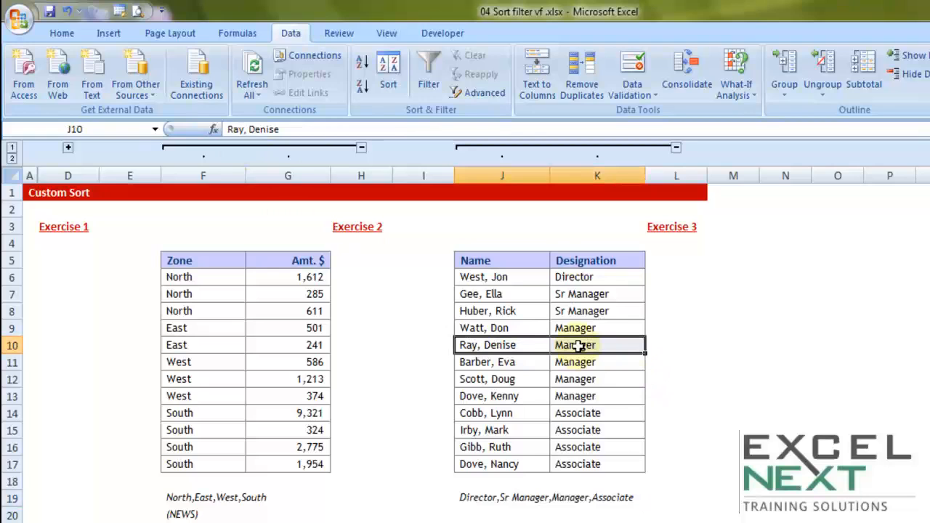
pyautogui.click(64, 33)
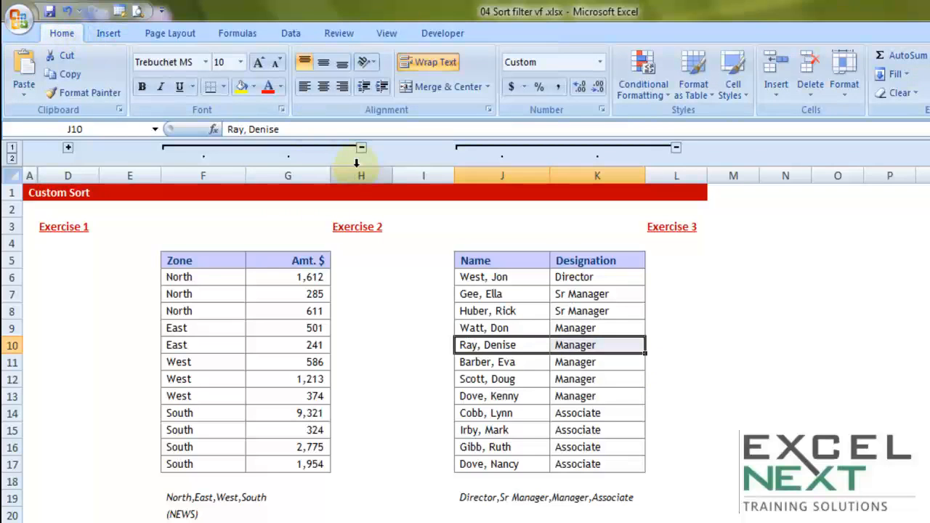
pyautogui.click(253, 86)
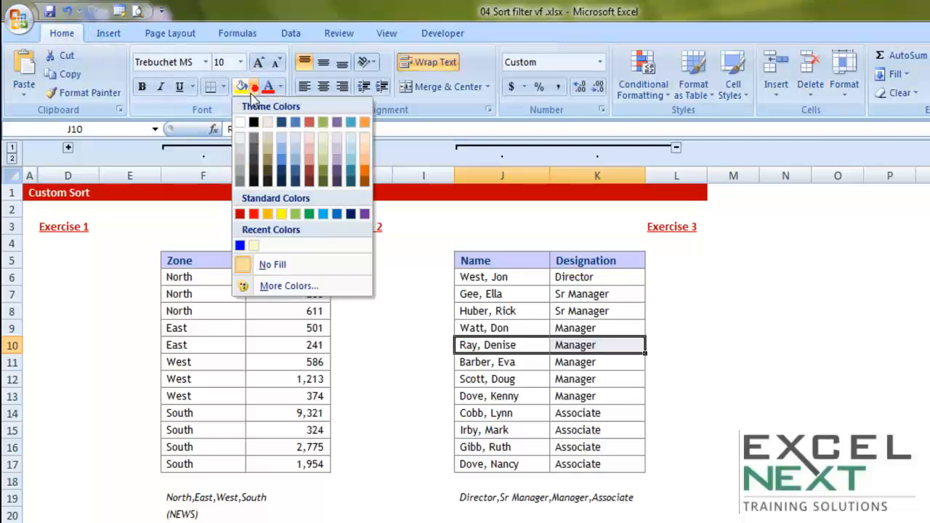
pyautogui.click(282, 213)
pyautogui.moveTo(501, 391); pyautogui.dragTo(587, 389)
pyautogui.click(244, 86)
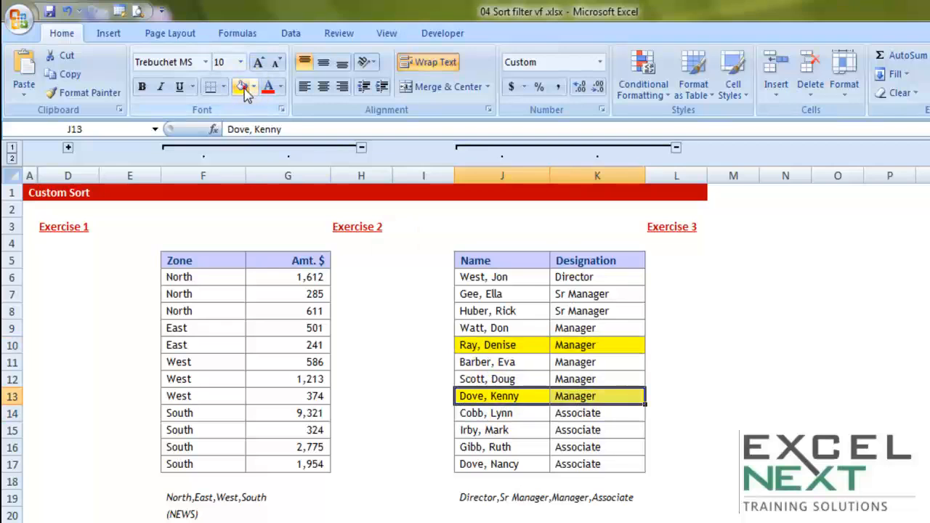
# Step: Sort the whole Exercise 3 table on the cell color of the Name column, with yellow on top
pyautogui.click(561, 314)
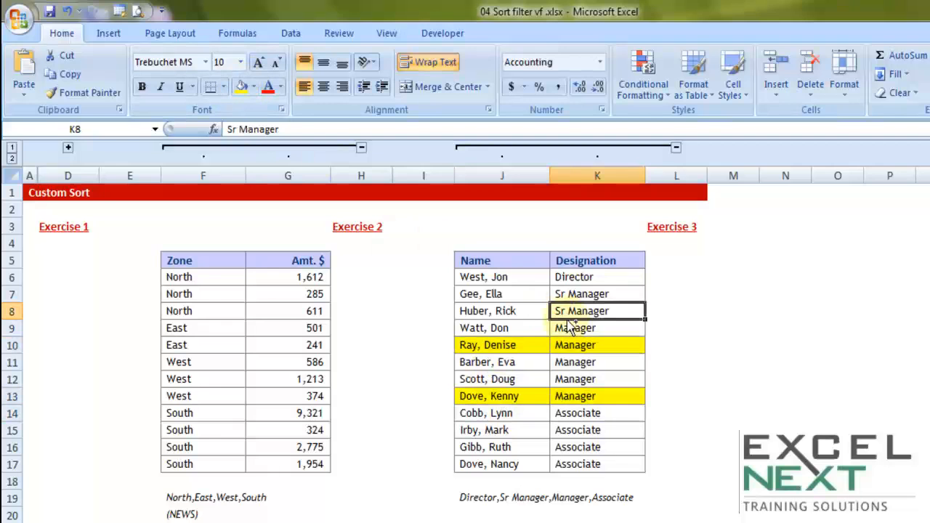
pyautogui.hotkey('ctrl', 'a')
pyautogui.click(291, 32)
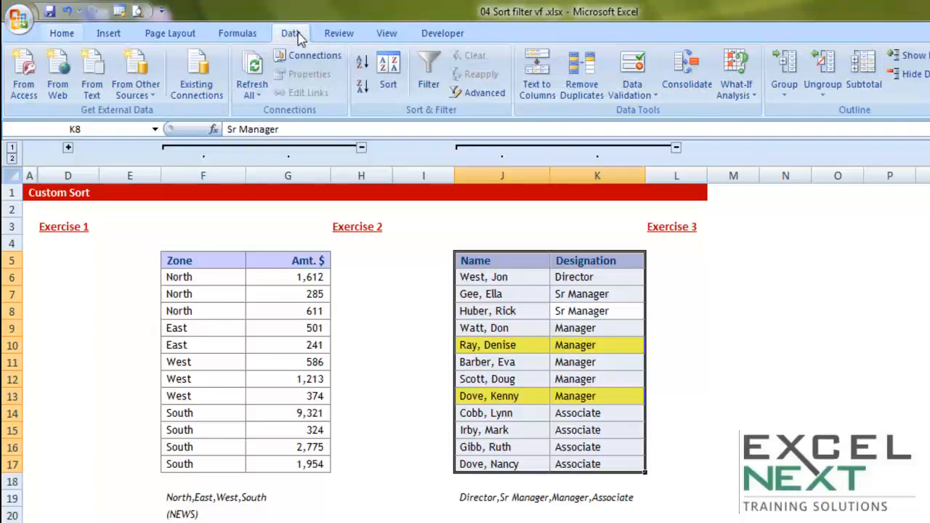
pyautogui.click(387, 82)
pyautogui.click(489, 248)
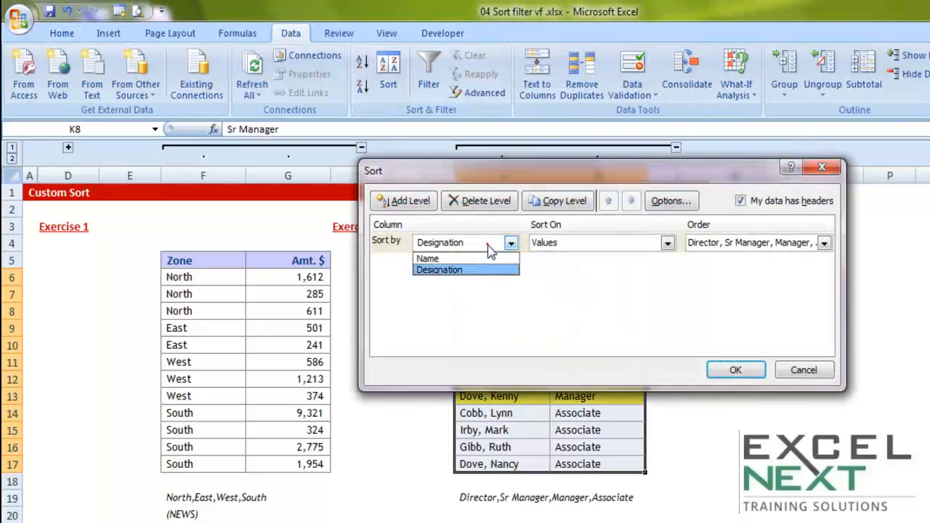
pyautogui.click(448, 260)
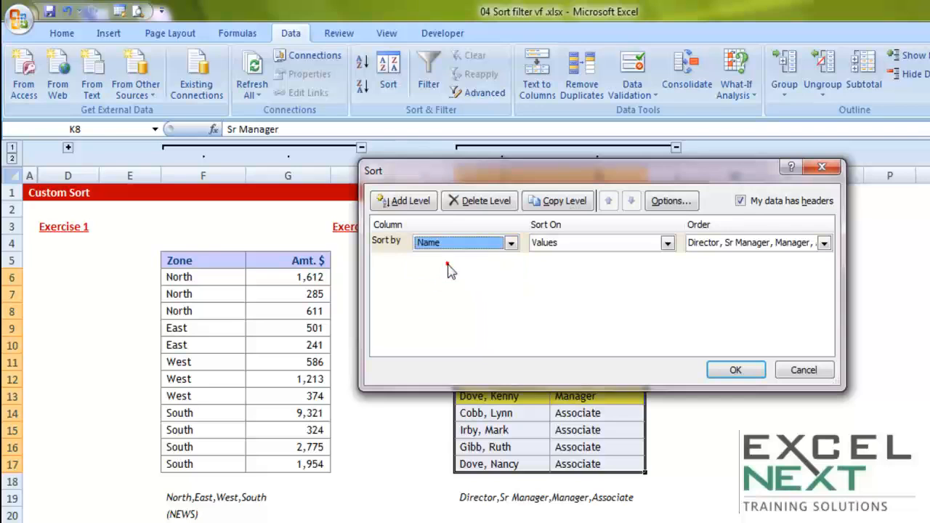
pyautogui.click(562, 243)
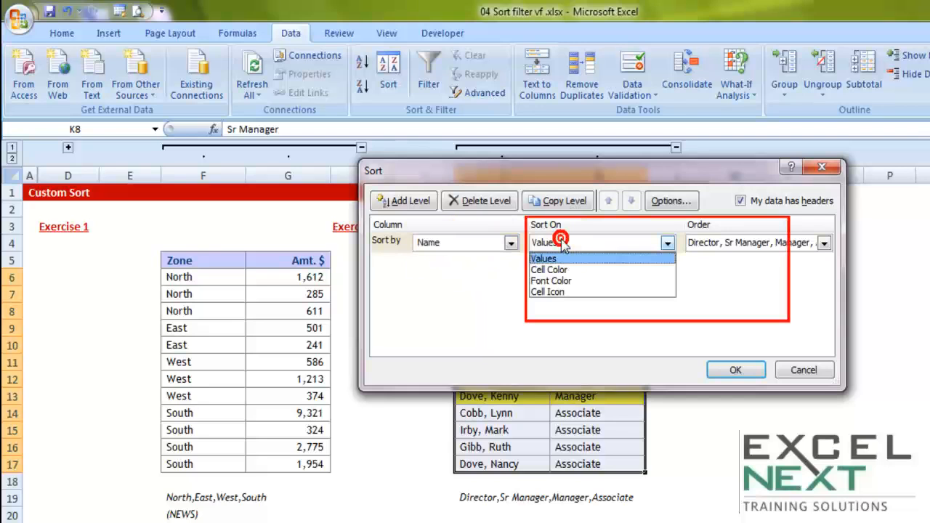
pyautogui.click(548, 269)
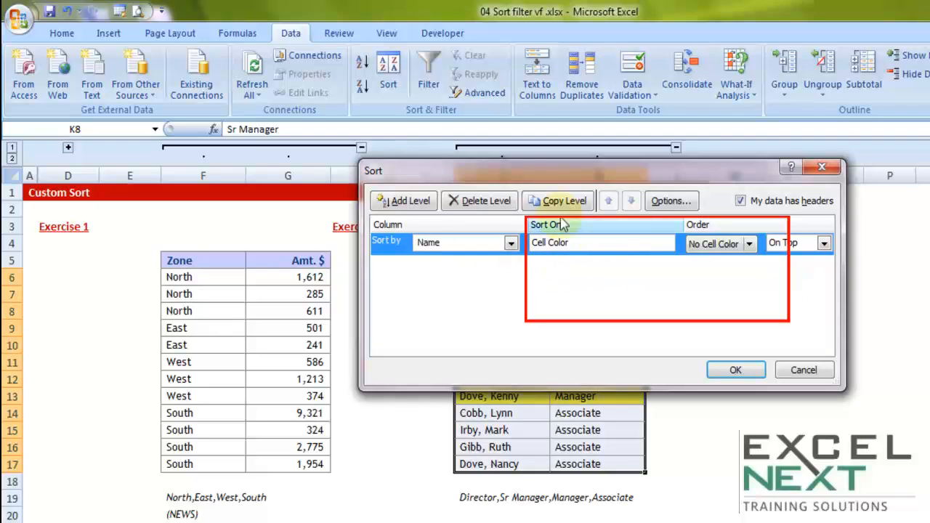
pyautogui.click(752, 247)
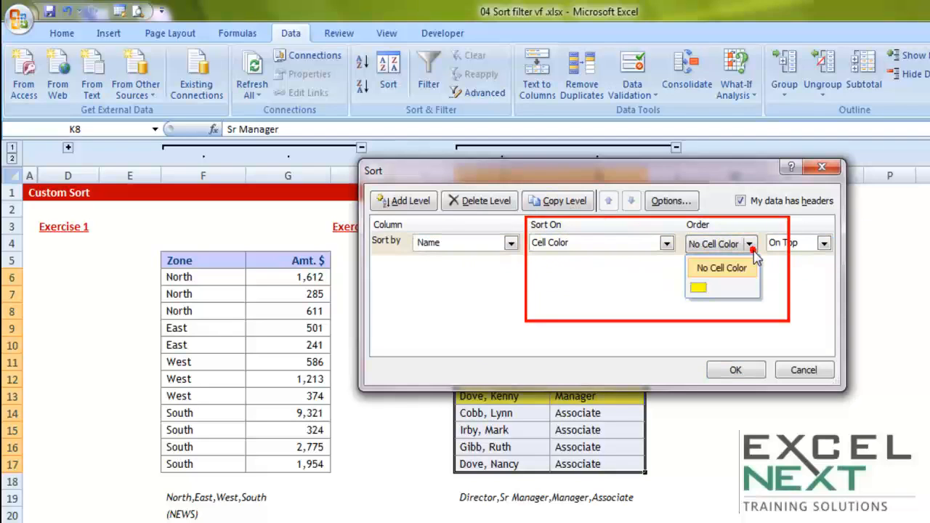
pyautogui.click(700, 290)
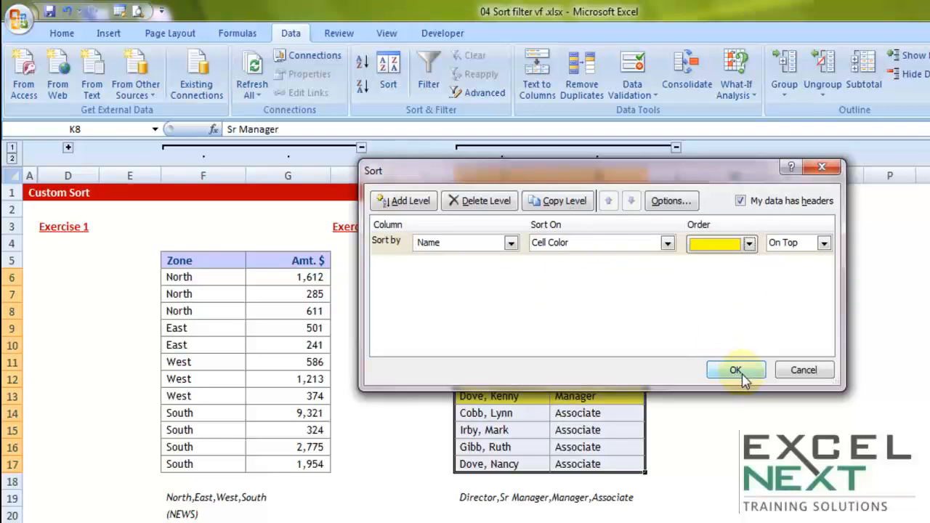
pyautogui.click(737, 370)
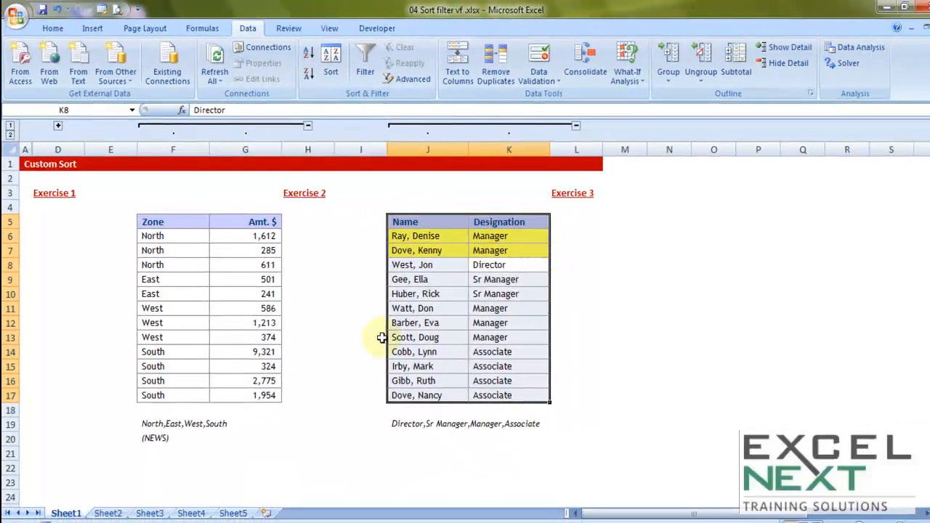
# Step: Open Sheet2 and compare the Zone and Amt. $ table with the alternating blank rows in the Sample Output
pyautogui.click(107, 514)
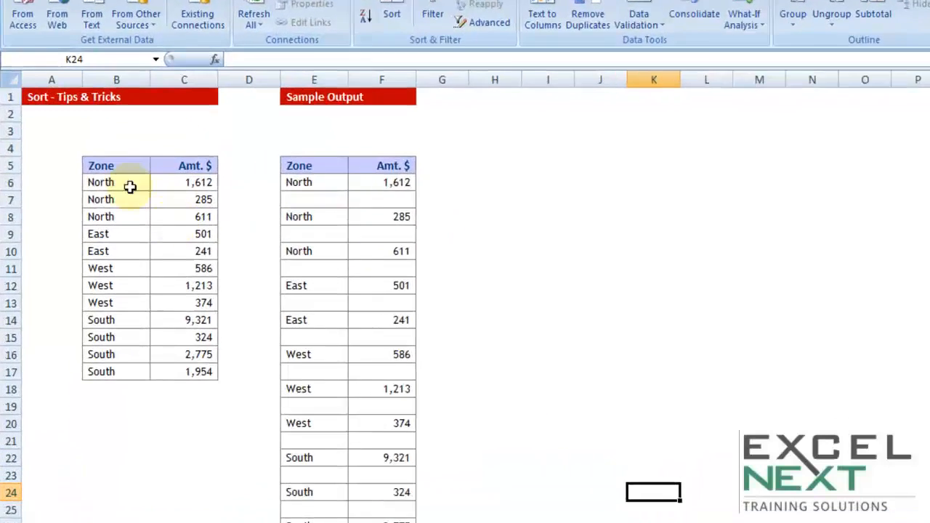
pyautogui.moveTo(113, 202); pyautogui.dragTo(160, 354)
pyautogui.moveTo(226, 345); pyautogui.dragTo(225, 367)
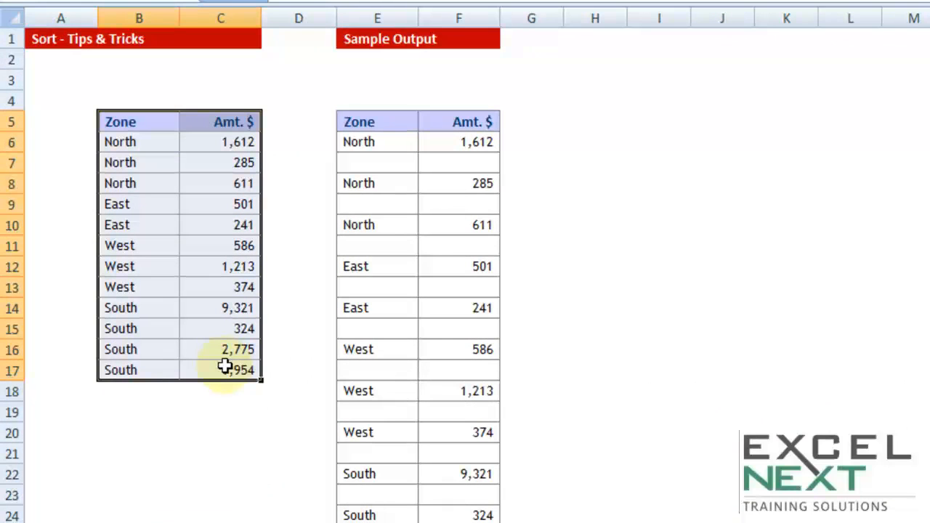
pyautogui.moveTo(138, 141); pyautogui.dragTo(139, 363)
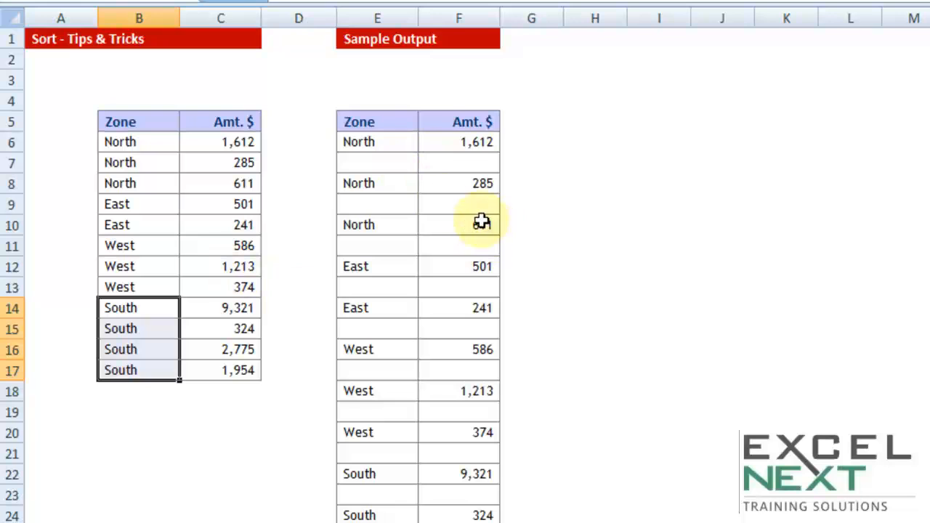
pyautogui.moveTo(381, 143); pyautogui.dragTo(443, 143)
pyautogui.moveTo(400, 167); pyautogui.dragTo(434, 169)
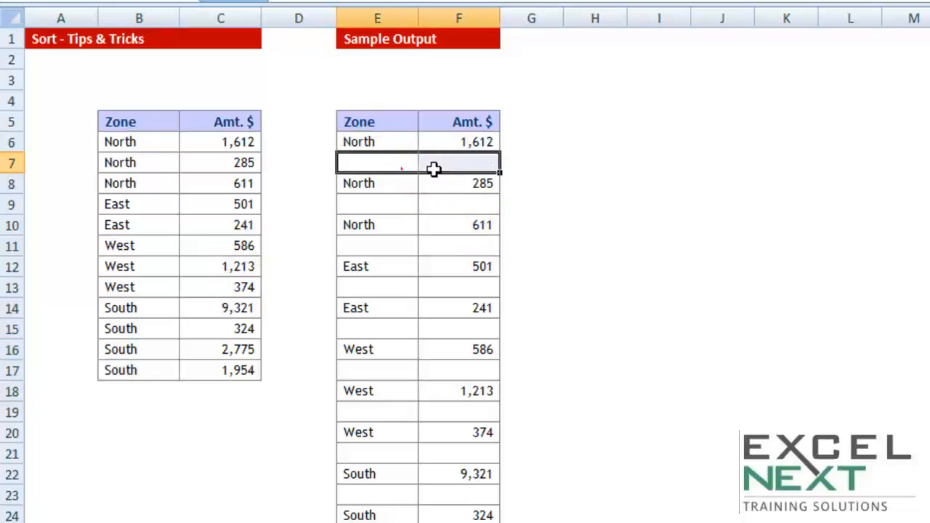
pyautogui.moveTo(388, 207); pyautogui.dragTo(447, 208)
pyautogui.moveTo(385, 245); pyautogui.dragTo(448, 247)
pyautogui.moveTo(384, 284); pyautogui.dragTo(448, 288)
pyautogui.moveTo(378, 329); pyautogui.dragTo(453, 328)
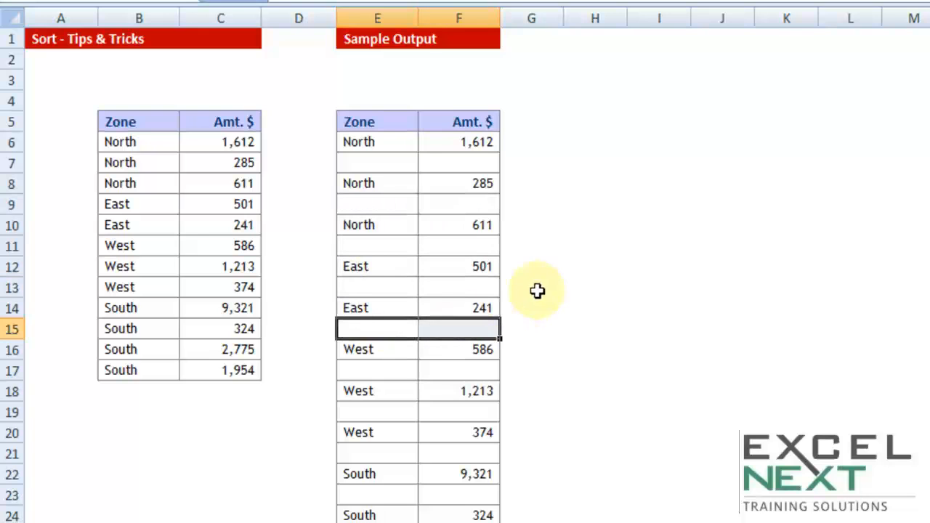
pyautogui.moveTo(135, 145); pyautogui.dragTo(129, 367)
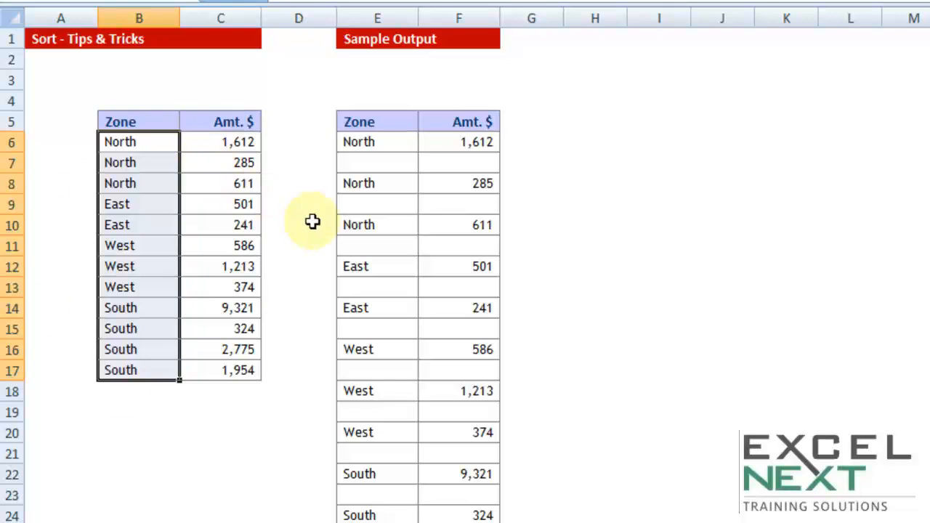
# Step: Enter the header Sno in cell A5, beside the Zone header
pyautogui.click(73, 116)
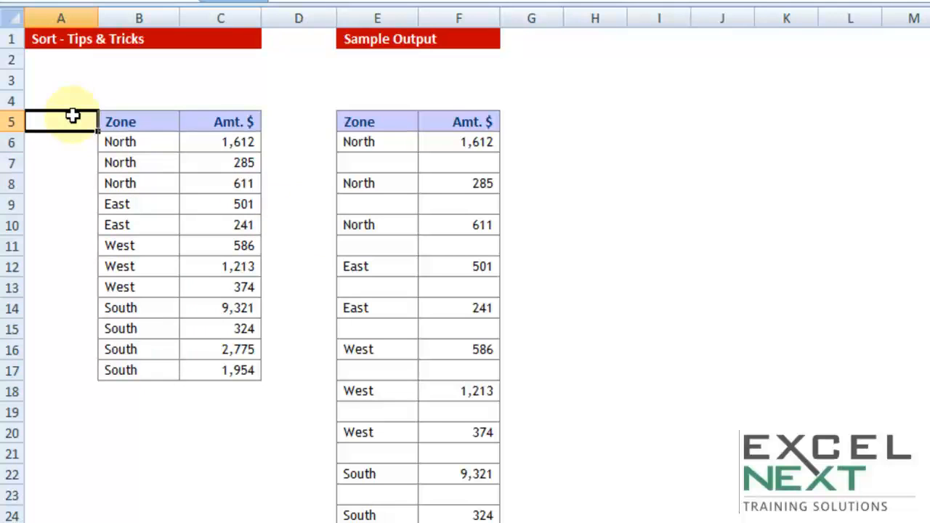
pyautogui.write('Sno')
pyautogui.press('Tab')
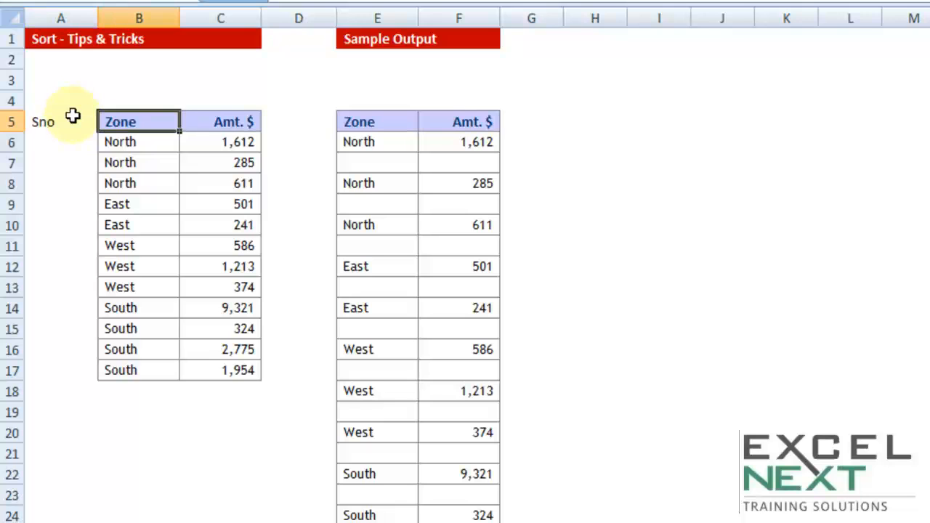
pyautogui.press('Return')
# Step: Enter 1 in A6 and 2 in A7, and fill the series down to 12 in A17
pyautogui.write('1')
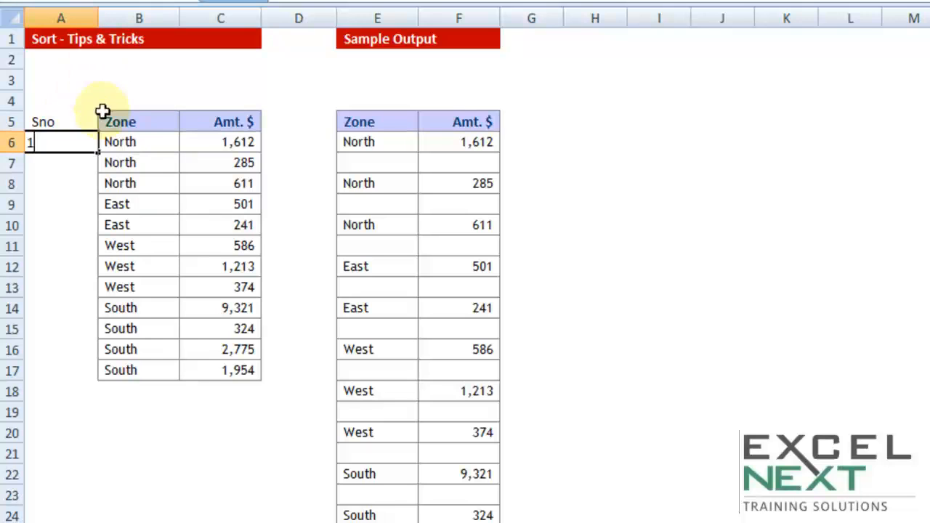
pyautogui.click(77, 184)
pyautogui.click(81, 166)
pyautogui.write('2')
pyautogui.click(82, 202)
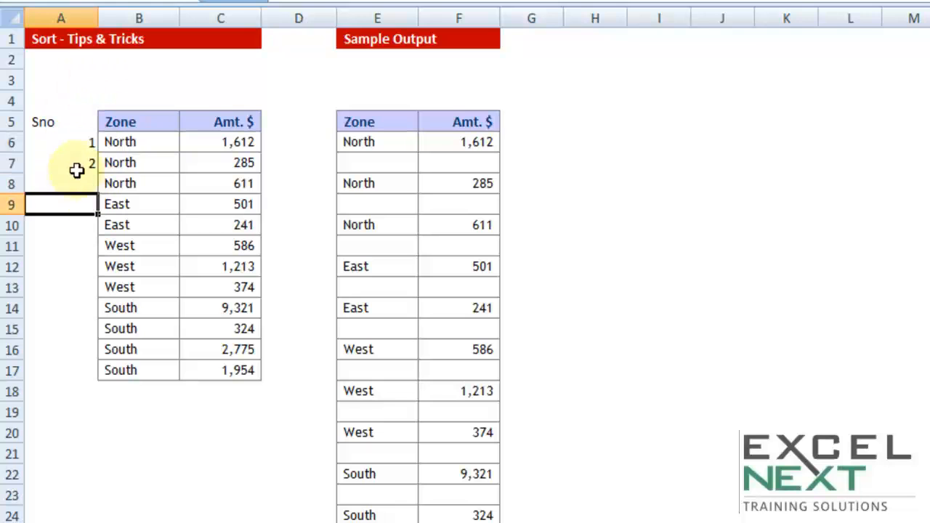
pyautogui.moveTo(75, 141); pyautogui.dragTo(75, 167)
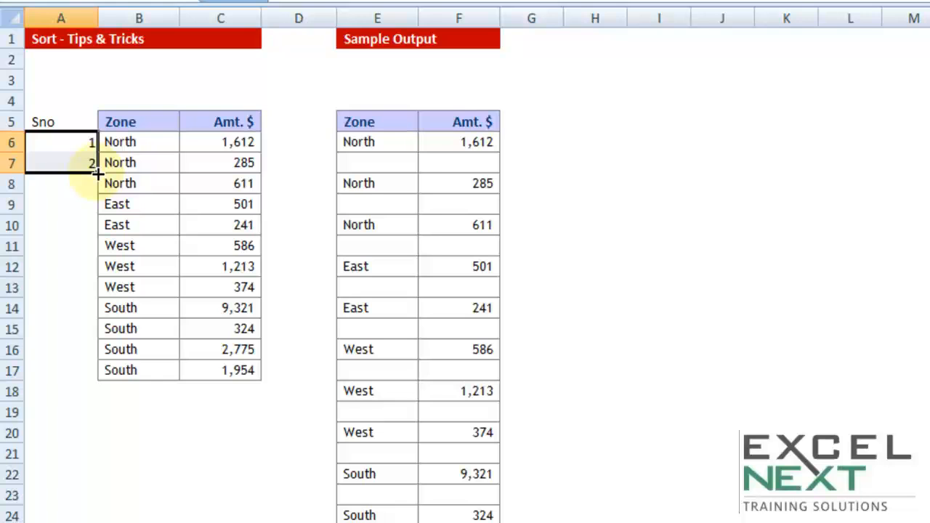
pyautogui.doubleClick(97, 173)
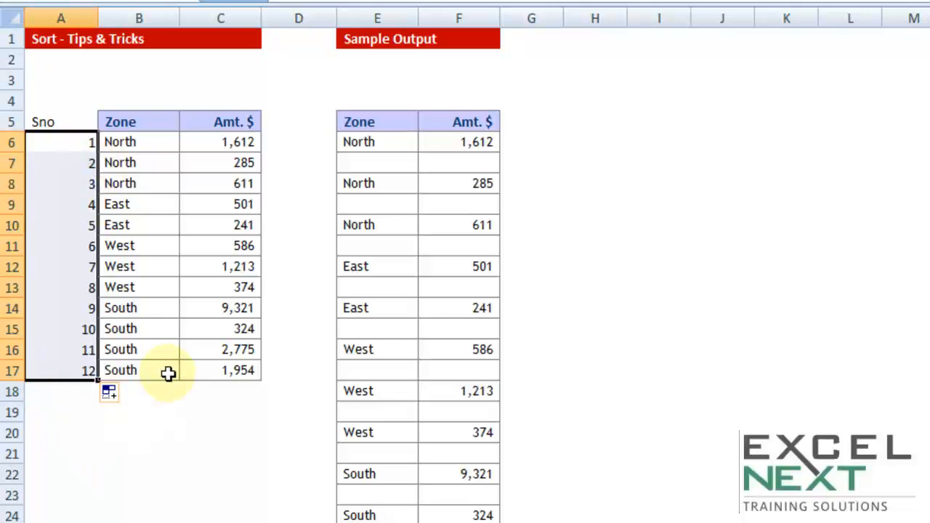
# Step: Copy the serial numbers 1 to 12 and paste them directly below, starting at cell A18
pyautogui.hotkey('ctrl', 'c')
pyautogui.hotkey('ctrl', 'Down')
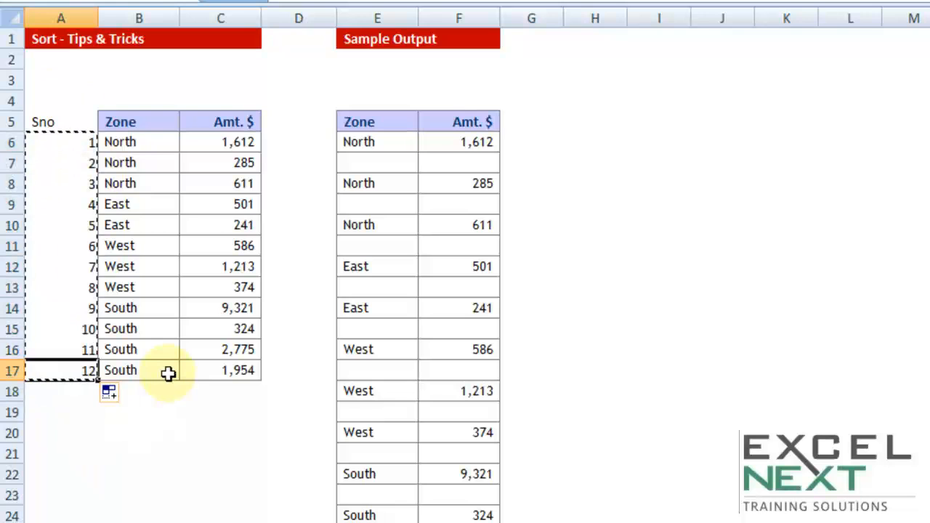
pyautogui.press('Down')
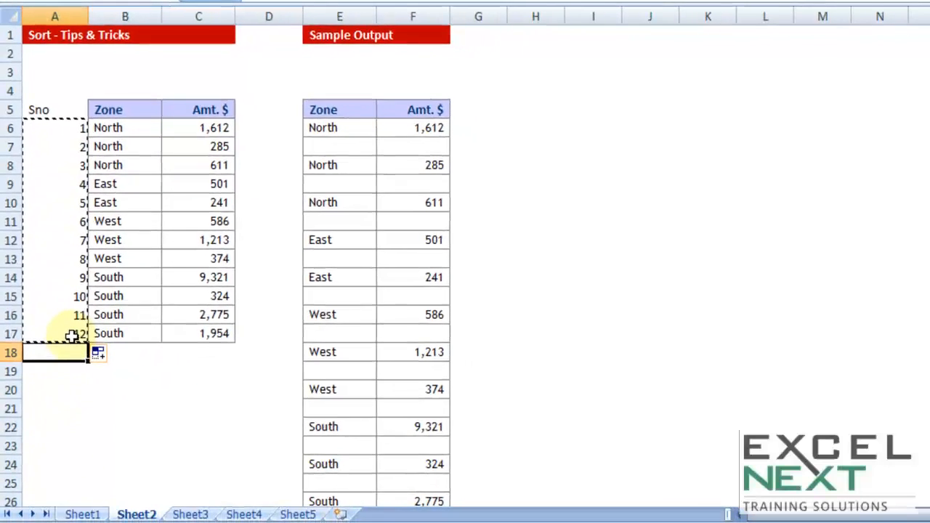
pyautogui.hotkey('ctrl', 'v')
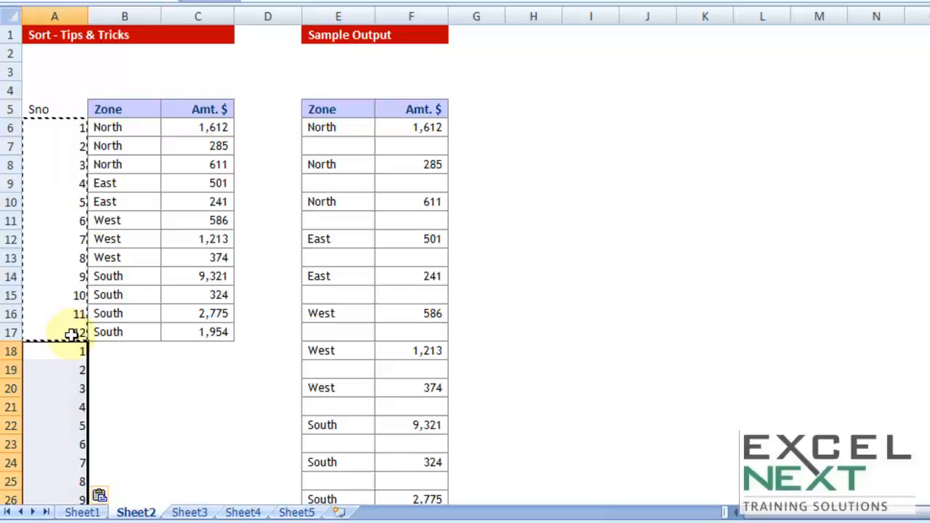
# Step: Sort the whole table, including the repeated serial numbers, by Sno values from smallest to largest
pyautogui.click(135, 245)
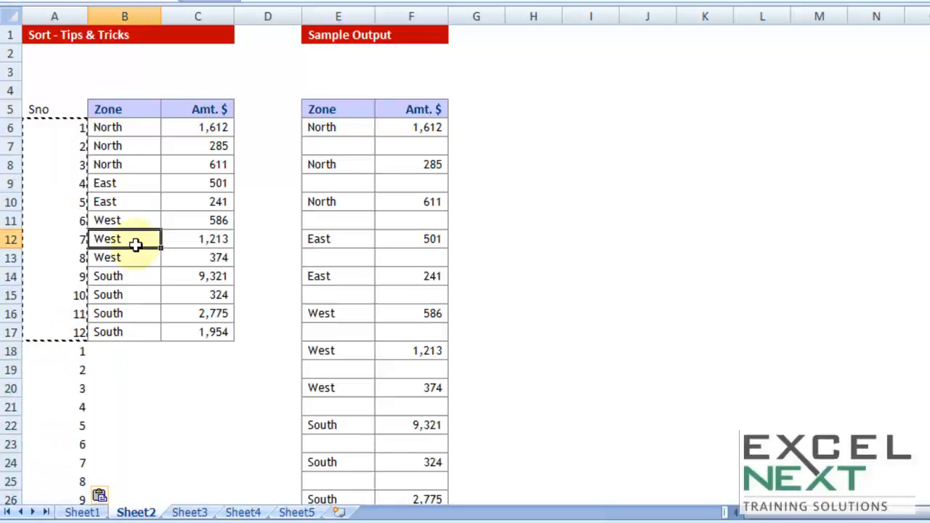
pyautogui.hotkey('ctrl', 'a')
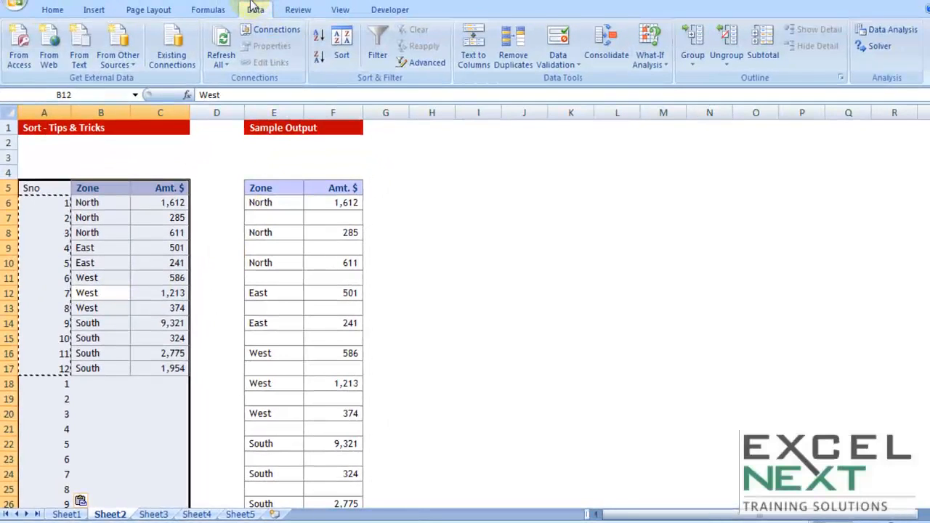
pyautogui.click(342, 44)
pyautogui.click(405, 196)
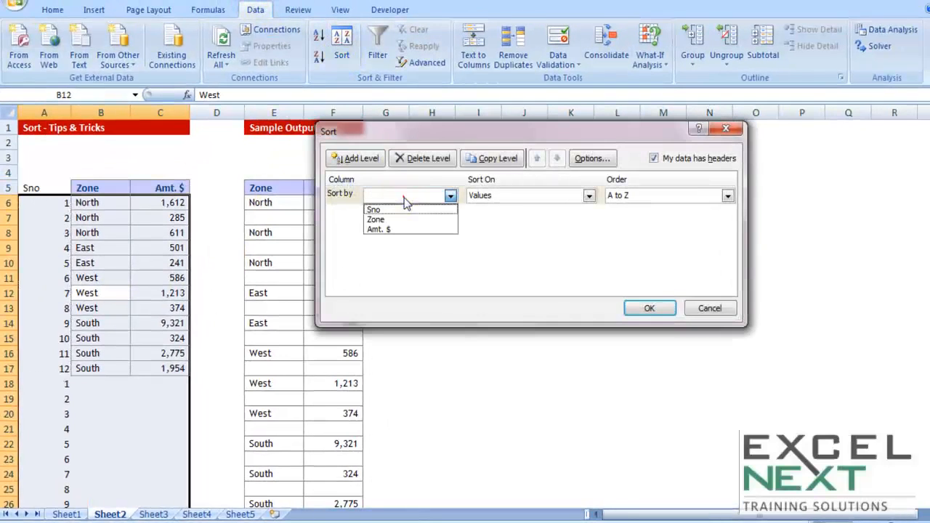
pyautogui.click(393, 209)
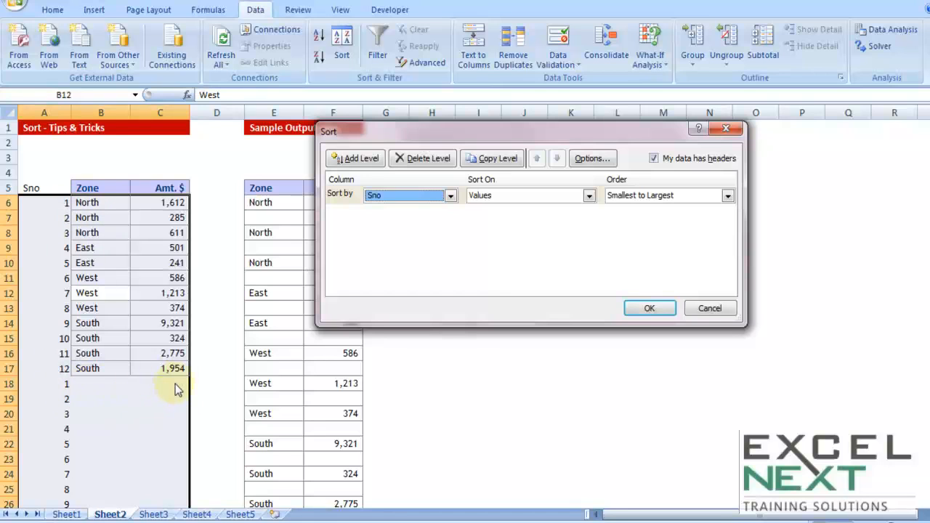
pyautogui.click(649, 309)
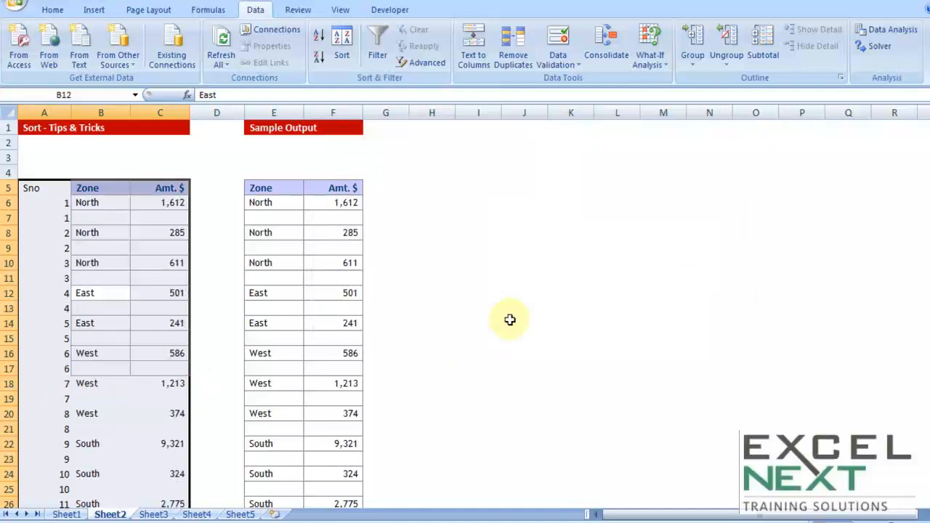
# Step: Clear the Sno header and all the helper serial numbers from A5:A29
pyautogui.click(41, 204)
pyautogui.click(59, 240)
pyautogui.click(58, 266)
pyautogui.moveTo(58, 268); pyautogui.dragTo(58, 281)
pyautogui.scroll(-2, 93, 333)
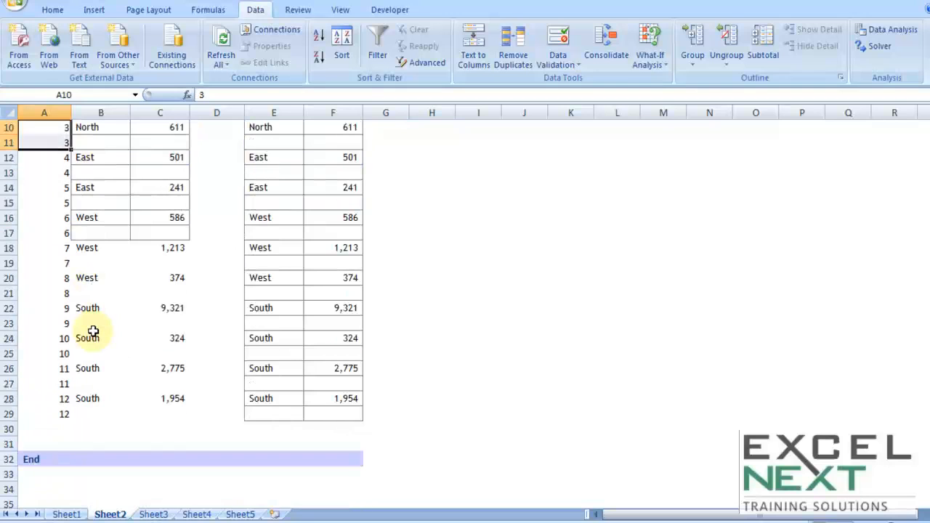
pyautogui.scroll(3, 119, 328)
pyautogui.click(43, 190)
pyautogui.moveTo(44, 201); pyautogui.dragTo(53, 488)
pyautogui.press('Delete')
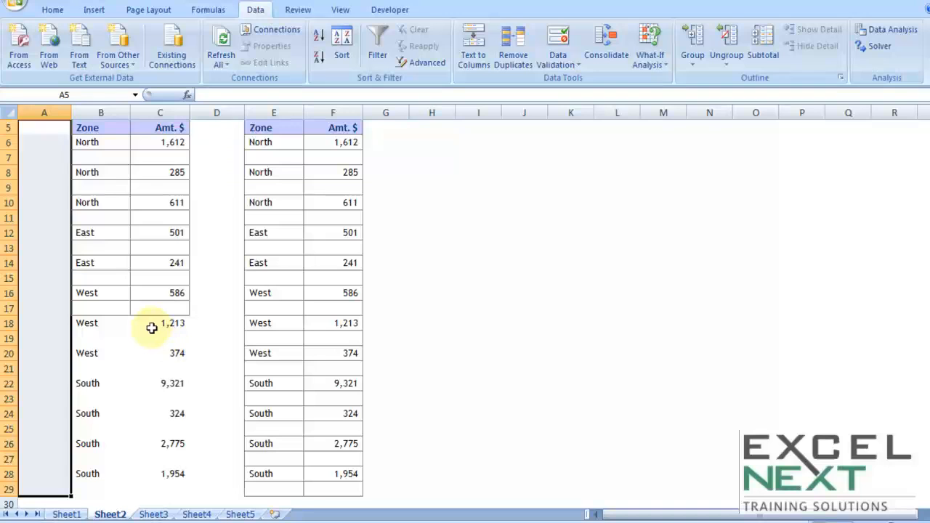
# Step: Copy the bordered cell formatting of B17:C17 onto the unbordered rows B18:C28 with Format Painter
pyautogui.moveTo(110, 304); pyautogui.dragTo(152, 306)
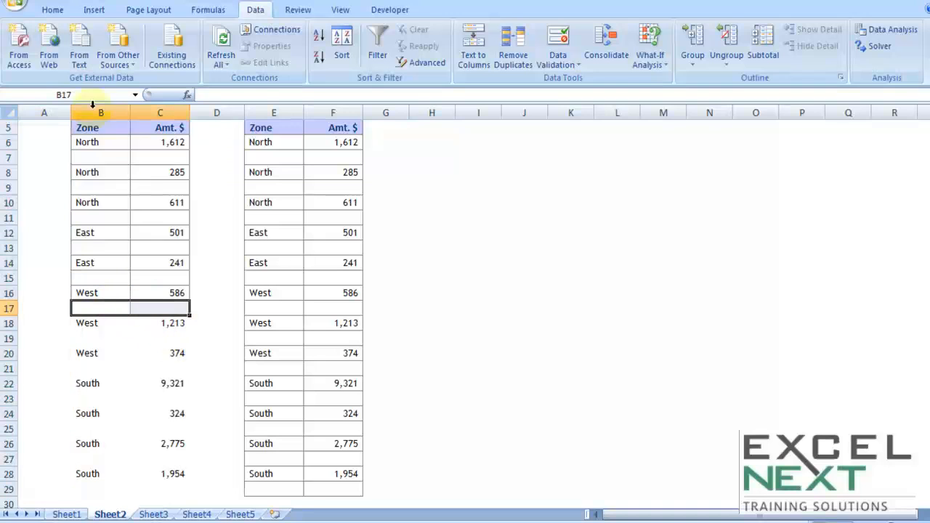
pyautogui.click(53, 9)
pyautogui.click(72, 63)
pyautogui.moveTo(91, 323)
pyautogui.mouseDown()
pyautogui.moveTo(145, 322)
pyautogui.moveTo(155, 472)
pyautogui.mouseUp()
pyautogui.scroll(-1, 155, 471)
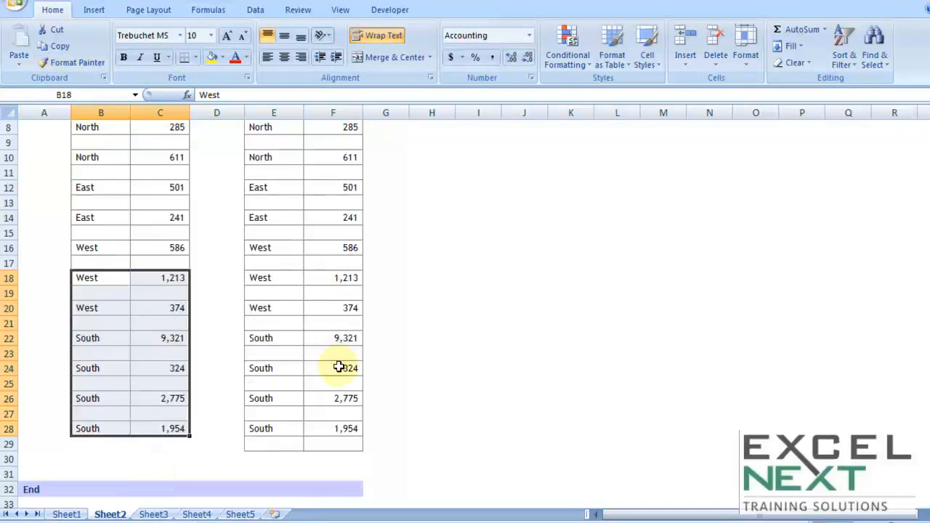
pyautogui.scroll(3, 377, 378)
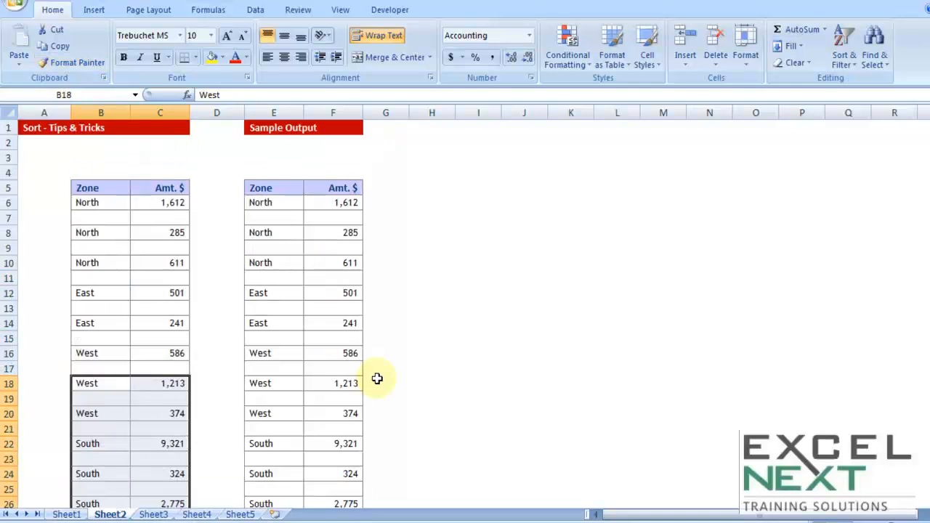
pyautogui.scroll(-2, 403, 388)
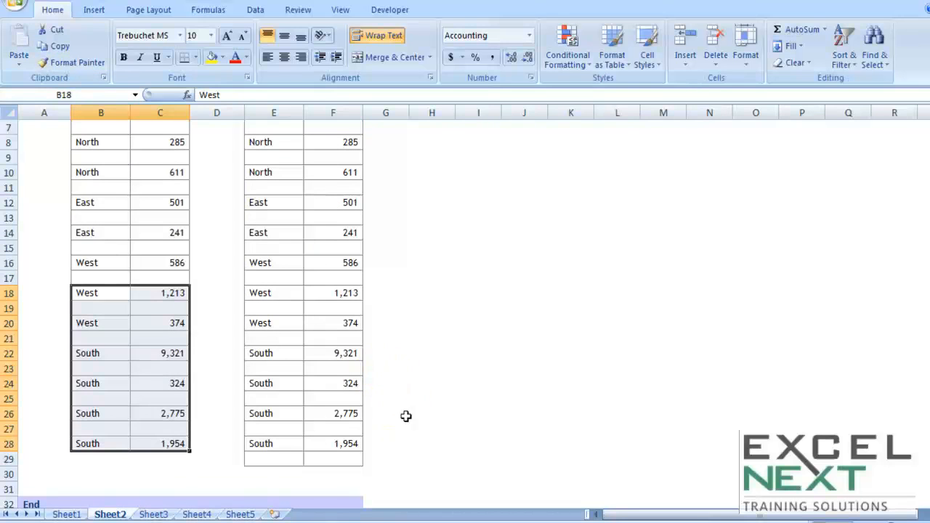
pyautogui.click(404, 413)
# Step: Copy the bordered blank cells B27:C27 and paste them into row 29 to close off the Zone and Amt. $ table
pyautogui.moveTo(115, 463); pyautogui.dragTo(175, 459)
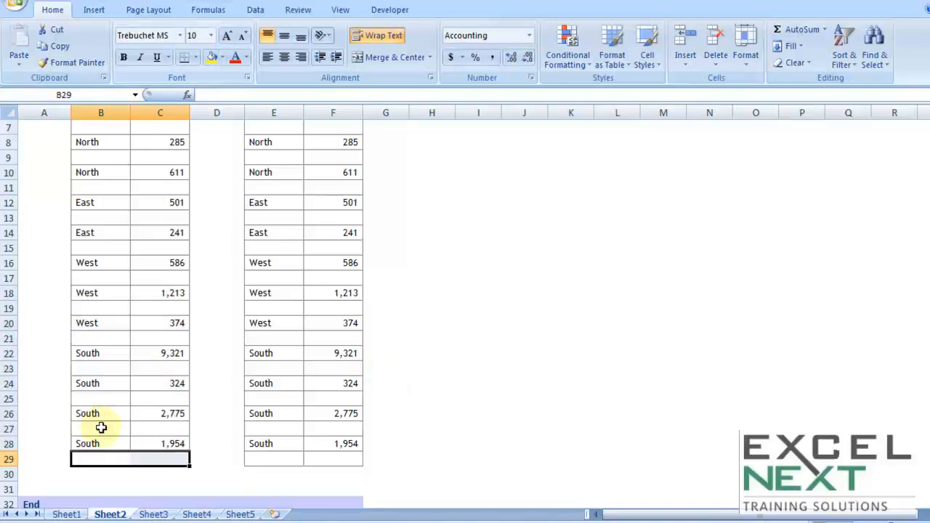
pyautogui.moveTo(106, 428); pyautogui.dragTo(138, 429)
pyautogui.hotkey('ctrl', 'c')
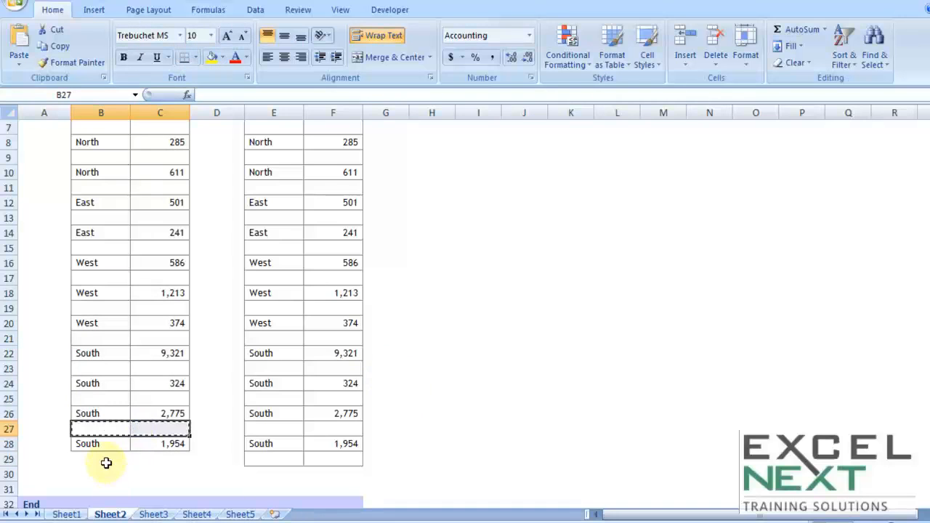
pyautogui.click(106, 463)
pyautogui.hotkey('ctrl', 'v')
pyautogui.scroll(2, 279, 451)
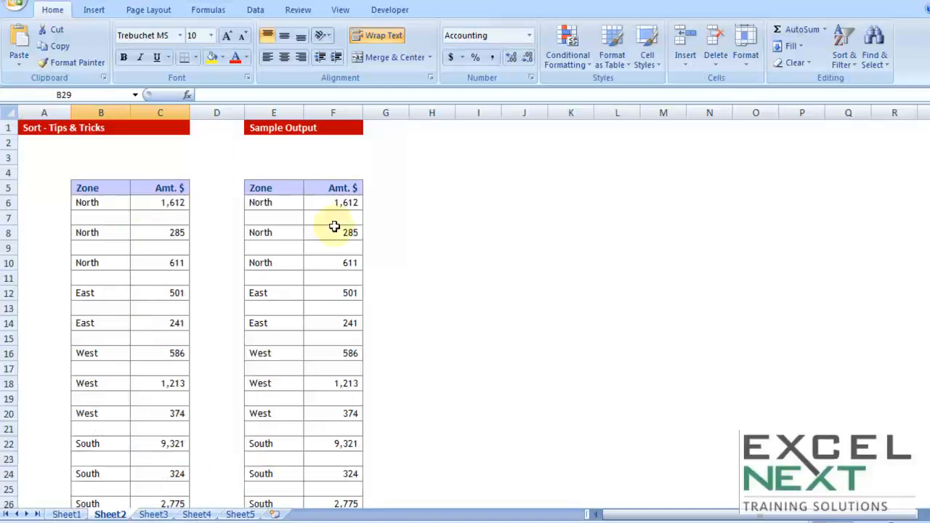
pyautogui.click(334, 262)
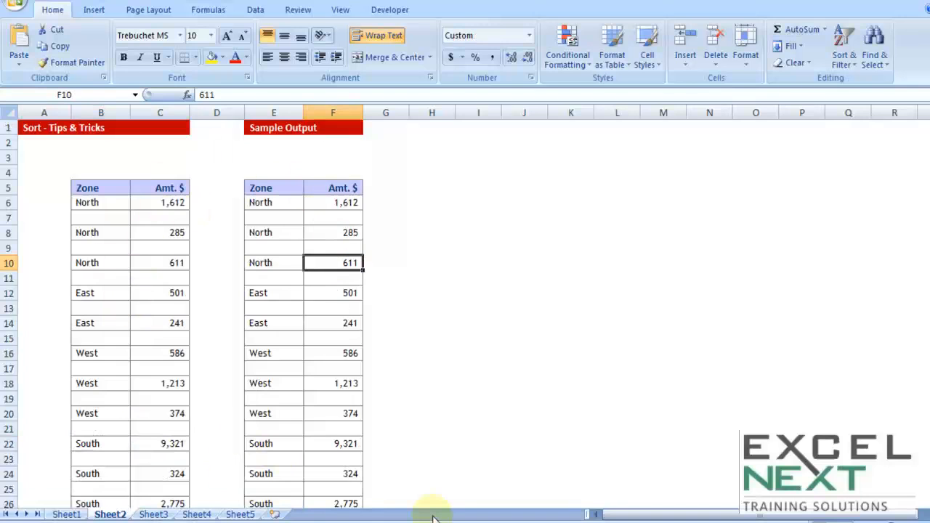